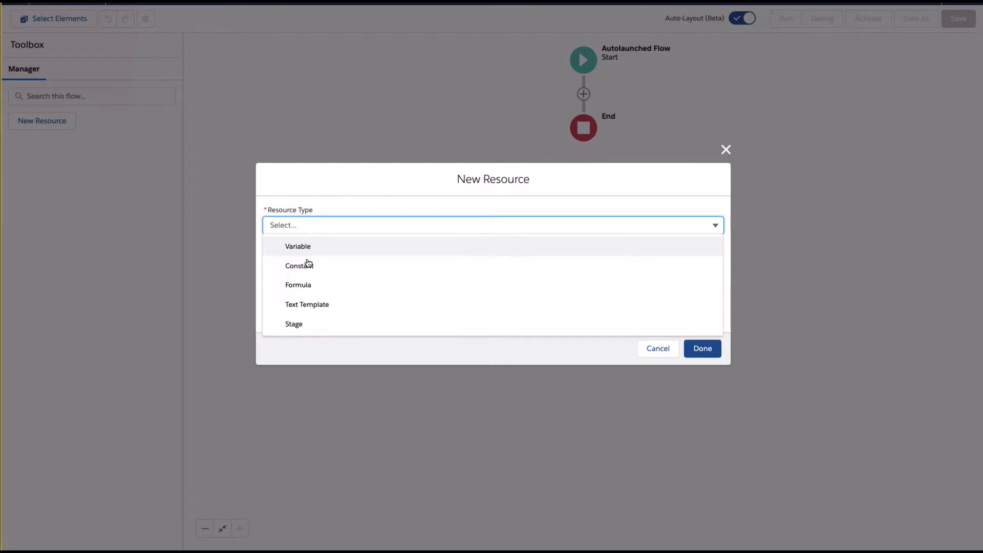
Create a Text variable with the API name varRecordId and make it available for input.
{"action": "left_click", "coordinate": [309, 246]}
{"action": "left_click", "coordinate": [292, 249]}
{"action": "type", "text": "var"}
{"action": "left_click", "coordinate": [310, 246]}
{"action": "left_click", "coordinate": [292, 249]}
{"action": "type", "text": "varRecordId"}
{"action": "left_click", "coordinate": [302, 334]}
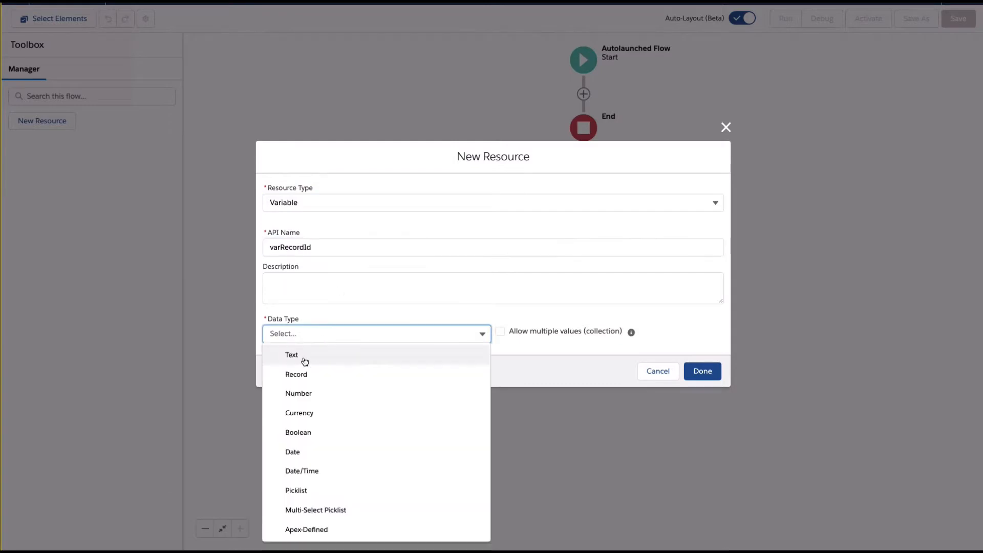
{"action": "left_click", "coordinate": [303, 360]}
{"action": "left_click", "coordinate": [268, 362]}
{"action": "left_click", "coordinate": [702, 404]}
Create another variable resource with the API name varMobileNo and the Text data type.
{"action": "left_click", "coordinate": [48, 124]}
{"action": "left_click", "coordinate": [358, 226]}
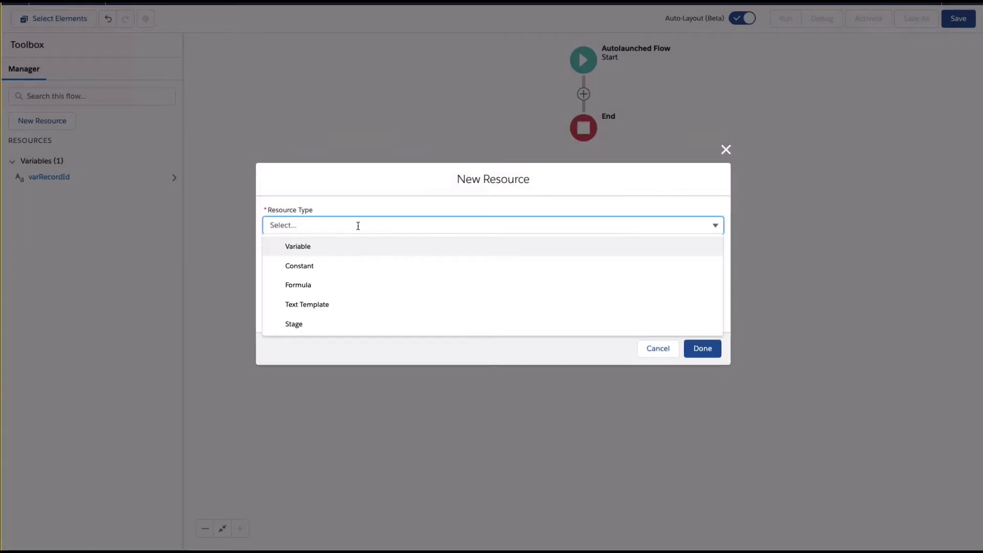
{"action": "left_click", "coordinate": [302, 246]}
{"action": "left_click", "coordinate": [302, 246]}
{"action": "type", "text": "varMobileNo"}
{"action": "left_click", "coordinate": [302, 334]}
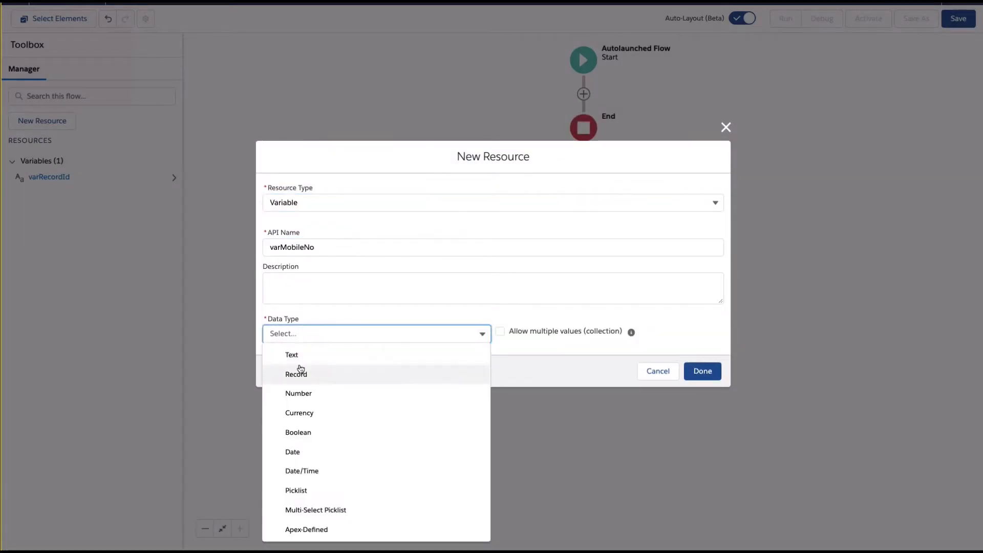
{"action": "left_click", "coordinate": [288, 353]}
{"action": "left_click", "coordinate": [702, 404]}
Create a Text variable named varPreferredName that is available for both input and output.
{"action": "left_click", "coordinate": [44, 125]}
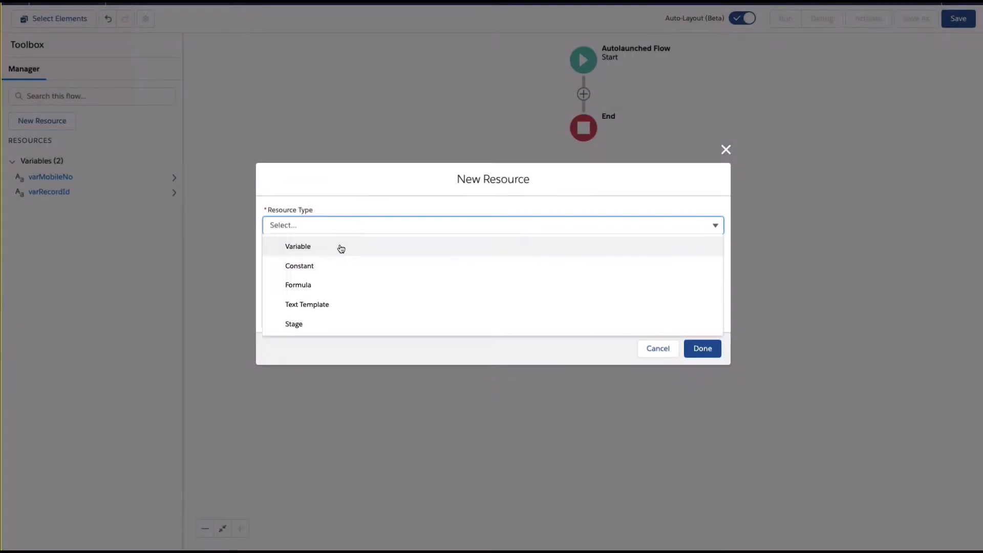
{"action": "left_click", "coordinate": [340, 248]}
{"action": "left_click", "coordinate": [341, 248]}
{"action": "type", "text": "var"}
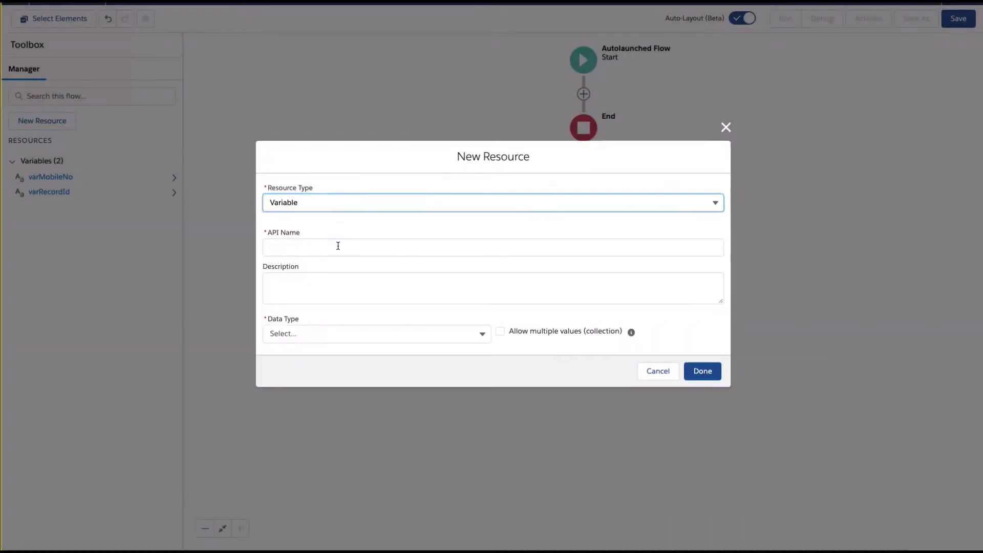
{"action": "left_click", "coordinate": [338, 243]}
{"action": "type", "text": "varPrefe"}
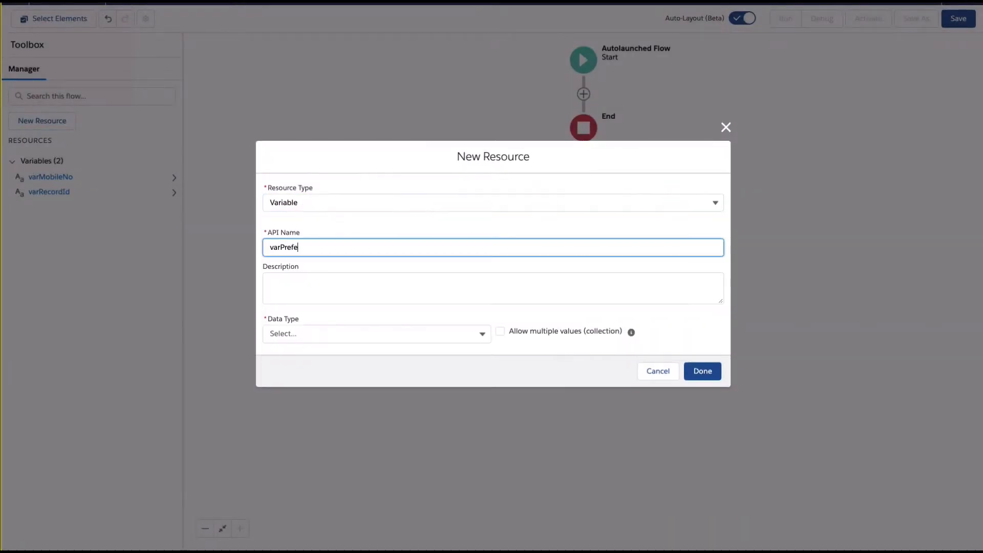
{"action": "type", "text": "rredName"}
{"action": "left_click", "coordinate": [376, 333]}
{"action": "left_click", "coordinate": [288, 354]}
{"action": "left_click", "coordinate": [266, 362]}
{"action": "left_click", "coordinate": [266, 373]}
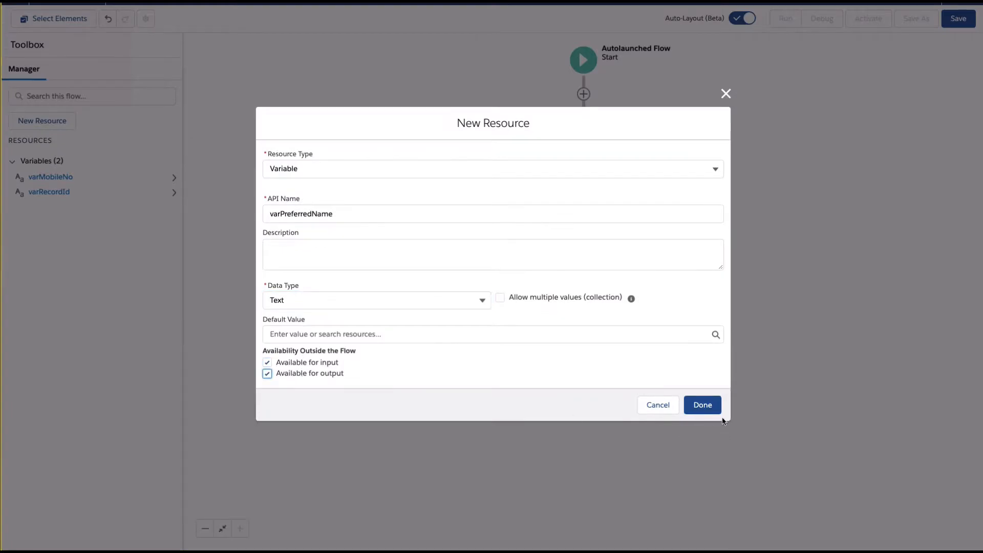
{"action": "left_click", "coordinate": [702, 404]}
Create a Date/Time variable named varStartDateTime that is available for both input and output.
{"action": "left_click", "coordinate": [42, 121]}
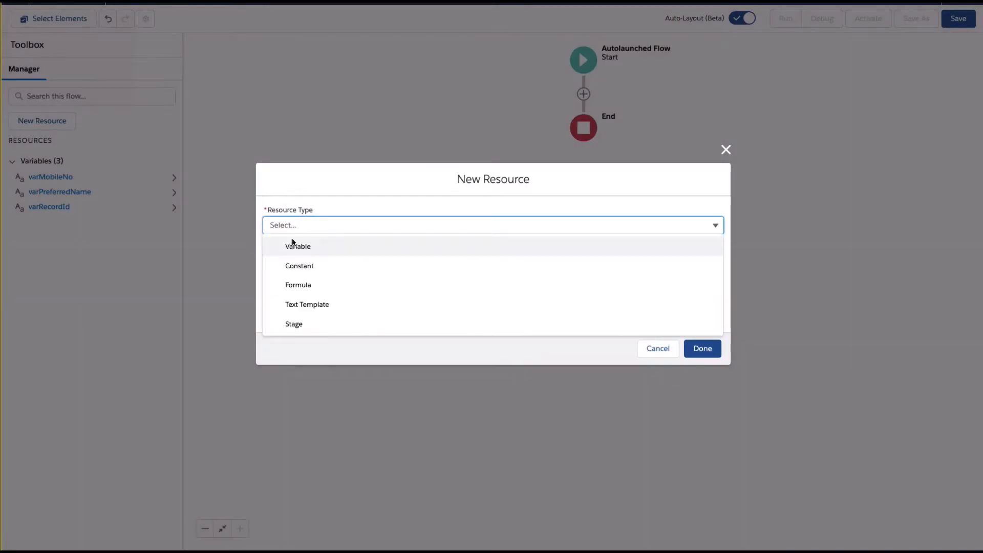
{"action": "left_click", "coordinate": [294, 244]}
{"action": "left_click", "coordinate": [292, 245]}
{"action": "type", "text": "varStartDateTime"}
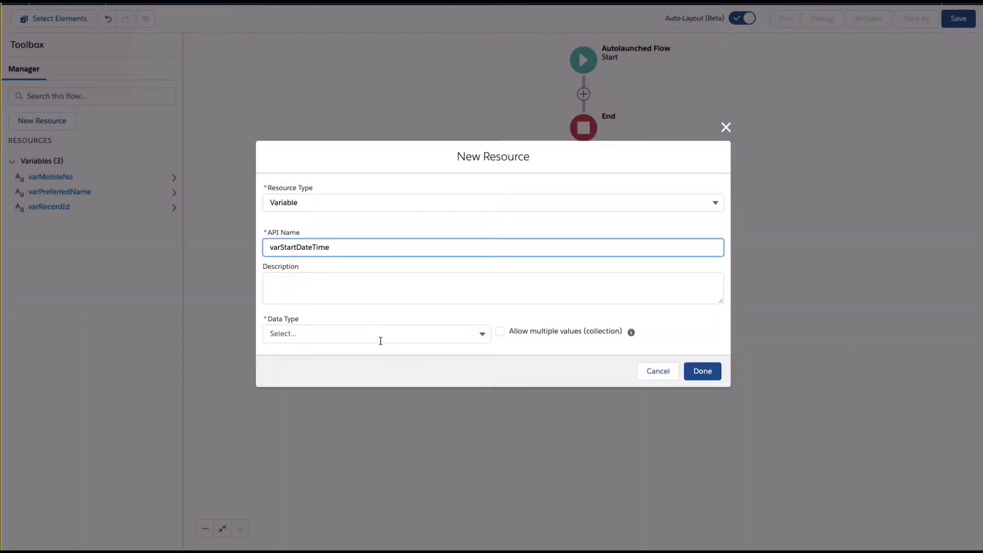
{"action": "left_click", "coordinate": [381, 341]}
{"action": "left_click", "coordinate": [303, 467]}
{"action": "left_click", "coordinate": [299, 362]}
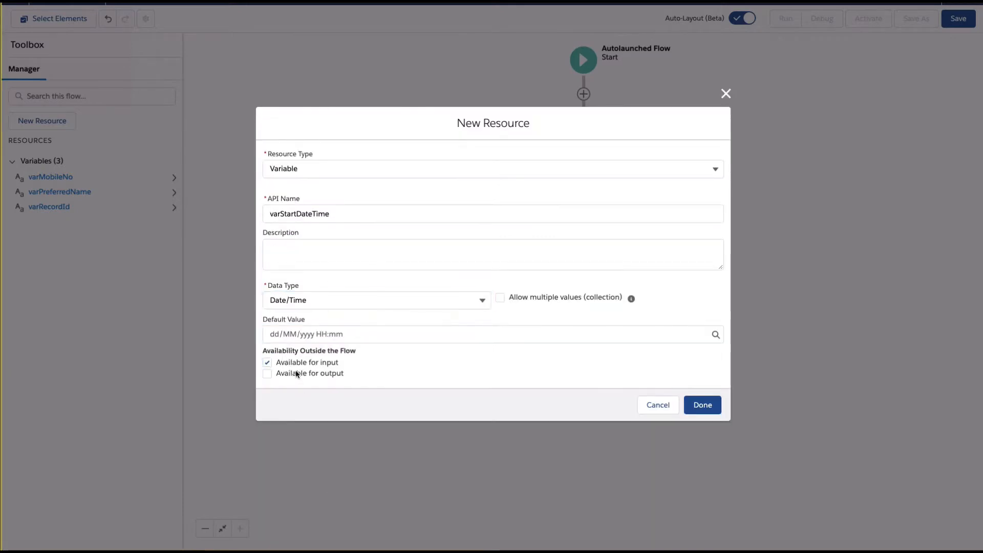
{"action": "left_click", "coordinate": [297, 373]}
{"action": "left_click", "coordinate": [709, 407]}
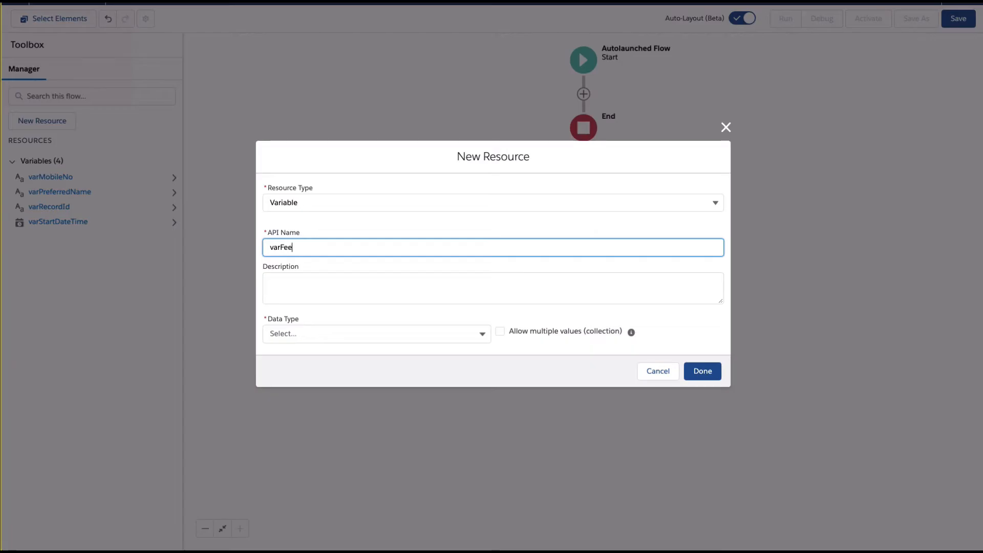
Create a Currency variable named varFee that is available for both input and output.
{"action": "left_click", "coordinate": [308, 334]}
{"action": "left_click", "coordinate": [299, 412]}
{"action": "left_click", "coordinate": [302, 377]}
{"action": "left_click", "coordinate": [302, 389]}
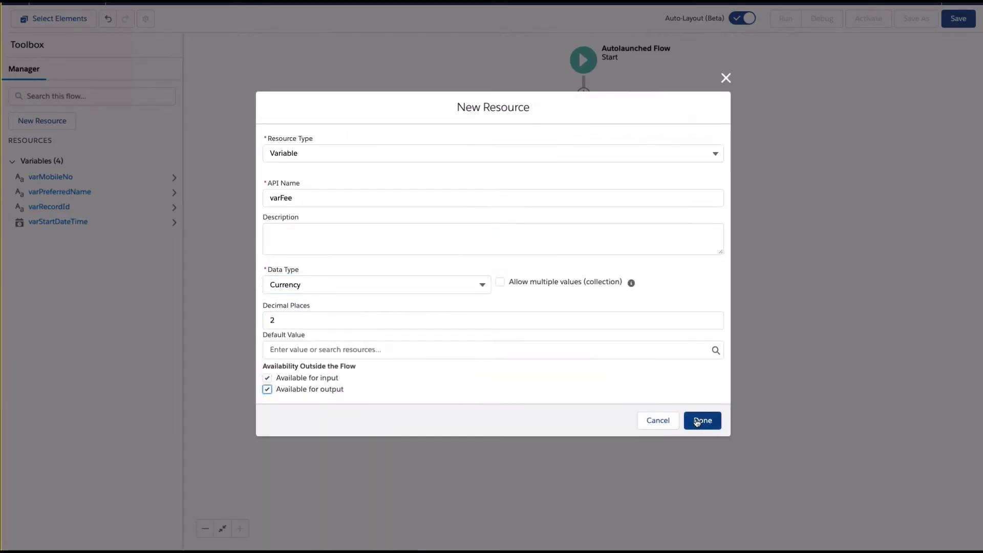
{"action": "left_click", "coordinate": [698, 419]}
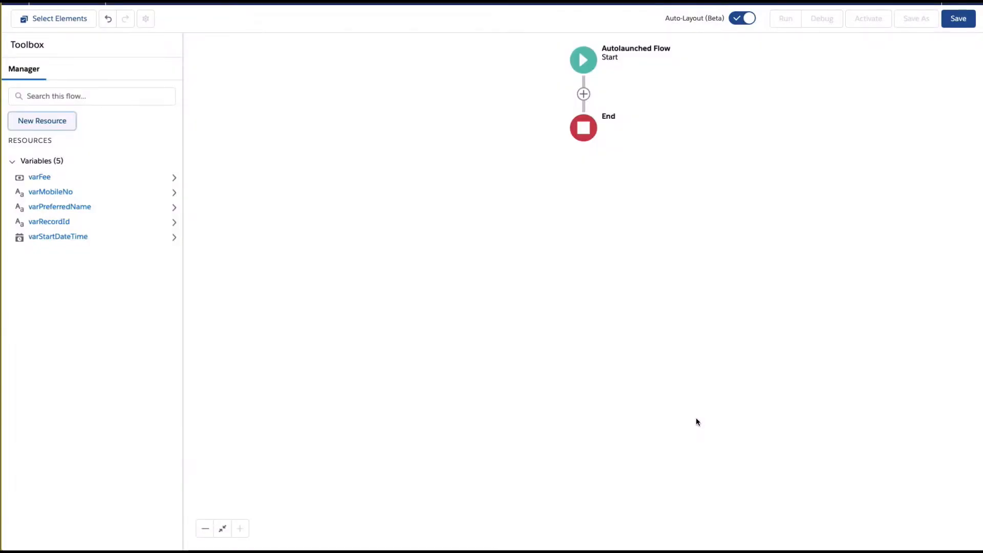
{"action": "left_click", "coordinate": [584, 94]}
{"action": "scroll", "coordinate": [545, 204], "scroll_direction": "down", "scroll_amount": 1}
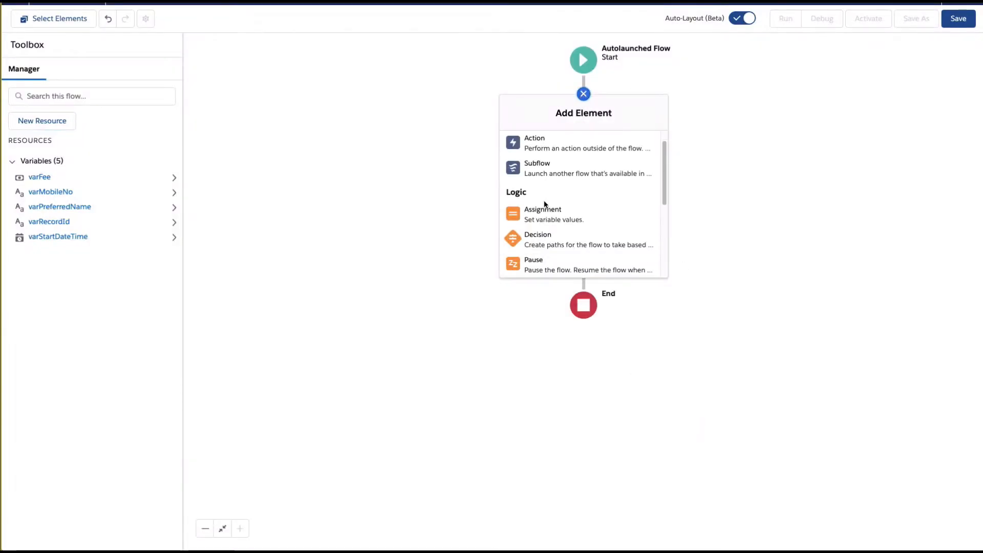
{"action": "left_click", "coordinate": [534, 263]}
{"action": "key", "text": "Escape"}
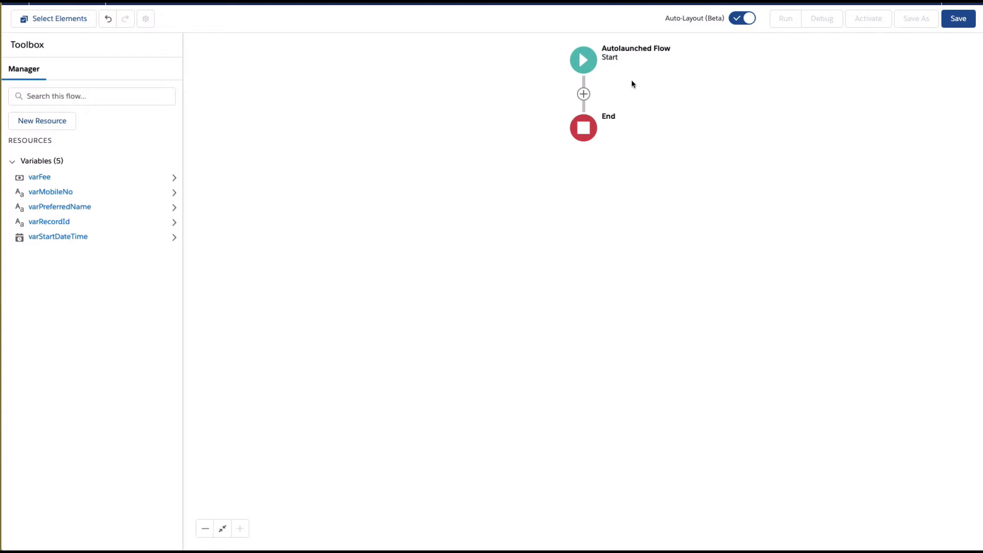
Add a Pause element labelled "Appt Reminder" after the flow start, with a pause configuration labelled "48 Hr Reminder".
{"action": "left_click", "coordinate": [583, 94]}
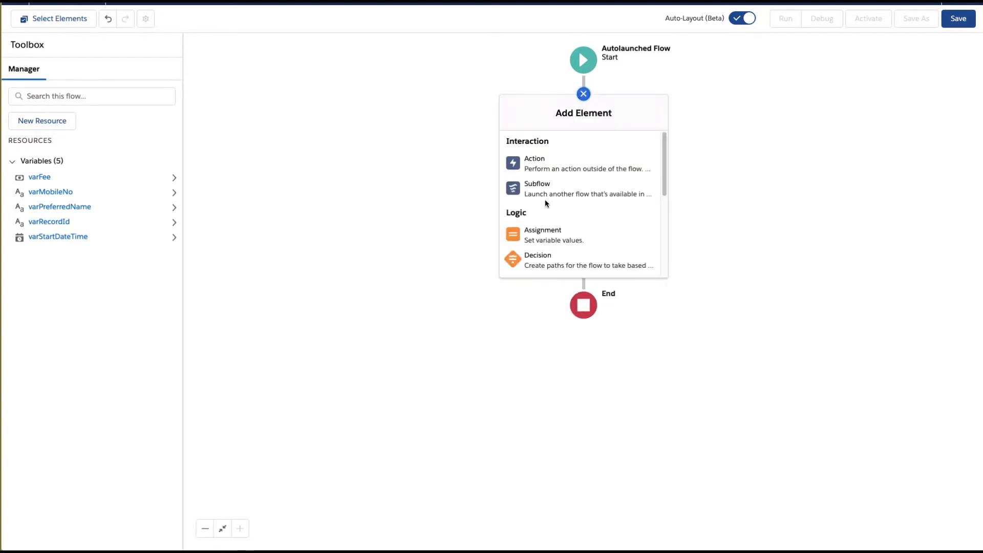
{"action": "scroll", "coordinate": [543, 200], "scroll_direction": "down", "scroll_amount": 1}
{"action": "left_click", "coordinate": [535, 237]}
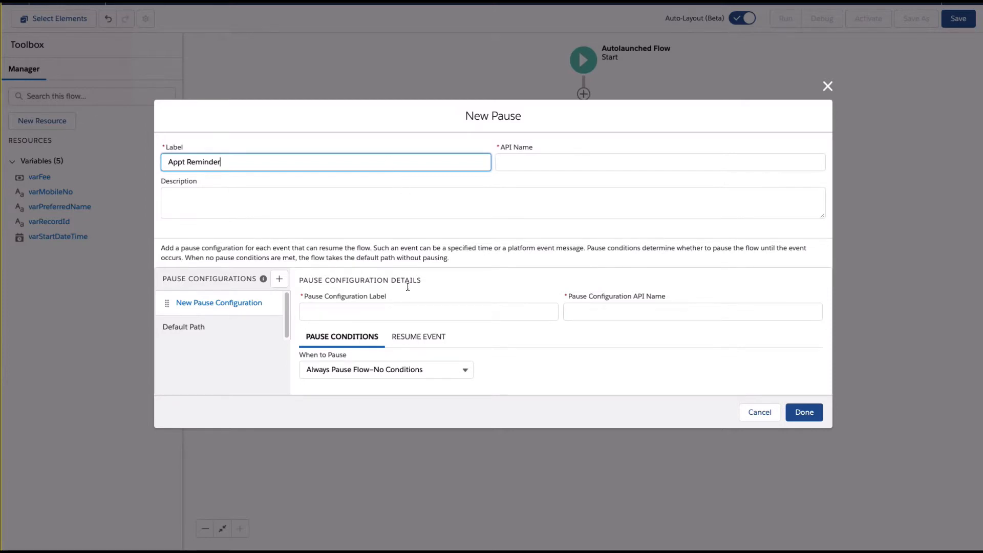
{"action": "left_click", "coordinate": [402, 309]}
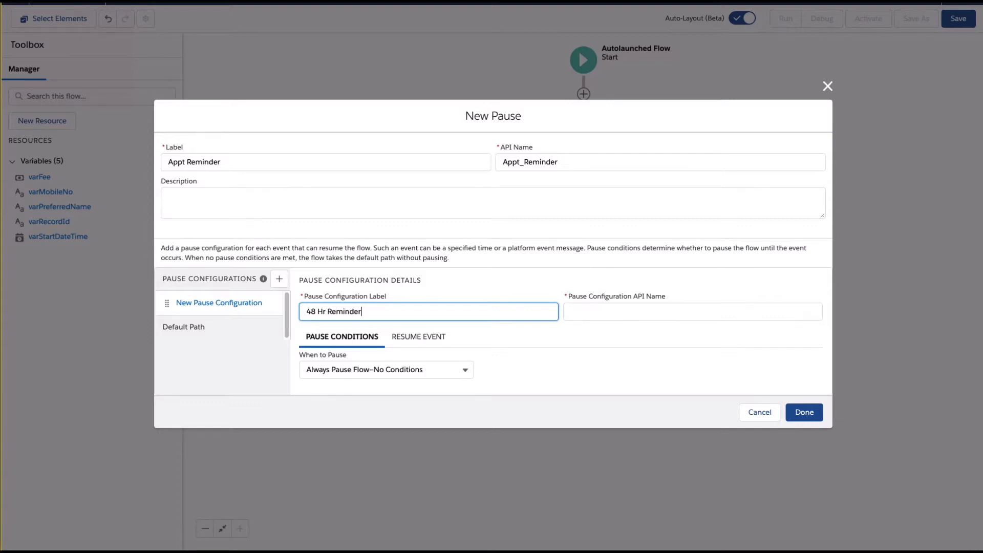
Base the resume time on a record field, using object Case_Session__c, field Session_Start__c and record ID varRecordId.
{"action": "left_click", "coordinate": [407, 337]}
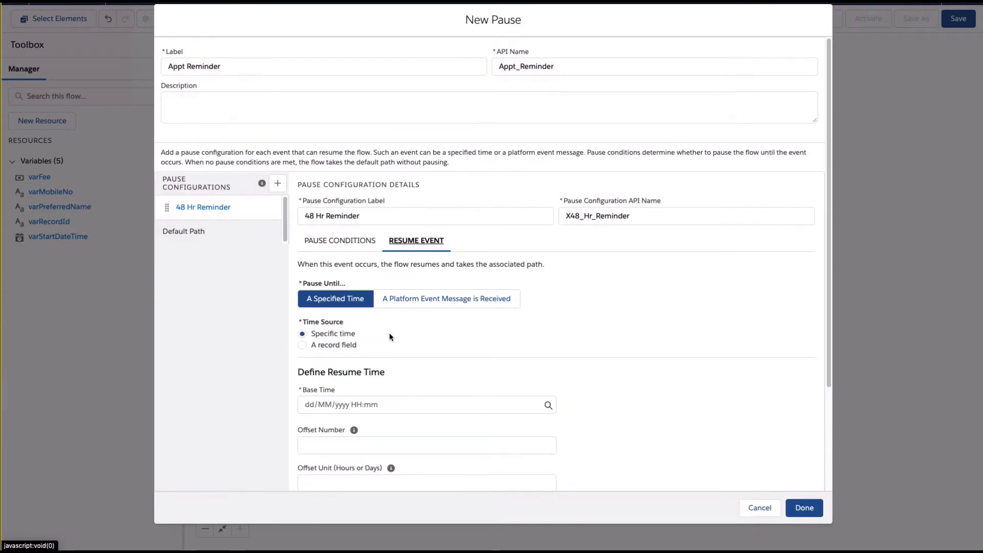
{"action": "left_click", "coordinate": [303, 344]}
{"action": "left_click", "coordinate": [363, 404]}
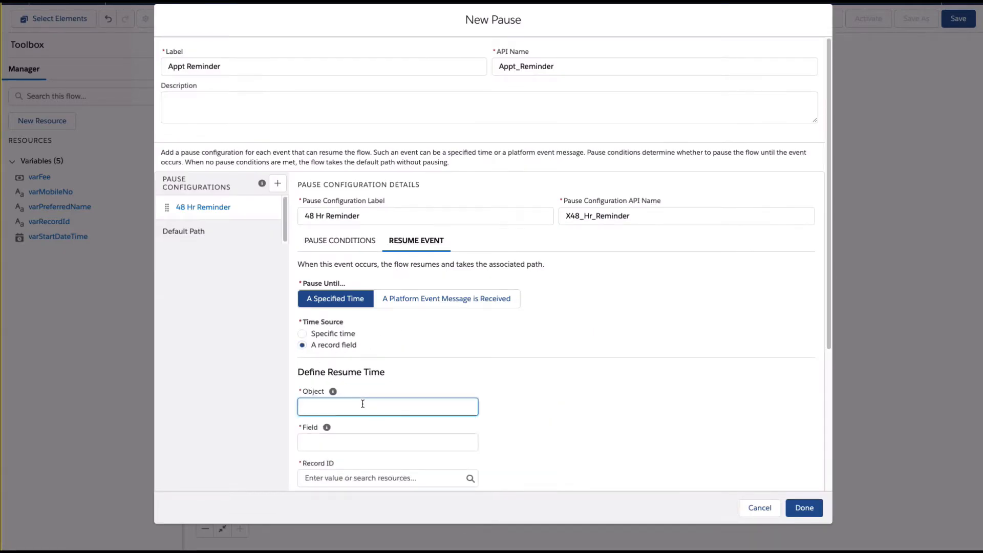
{"action": "type", "text": "Case_Session__c"}
{"action": "left_click", "coordinate": [331, 450]}
{"action": "type", "text": "Session_Start__c"}
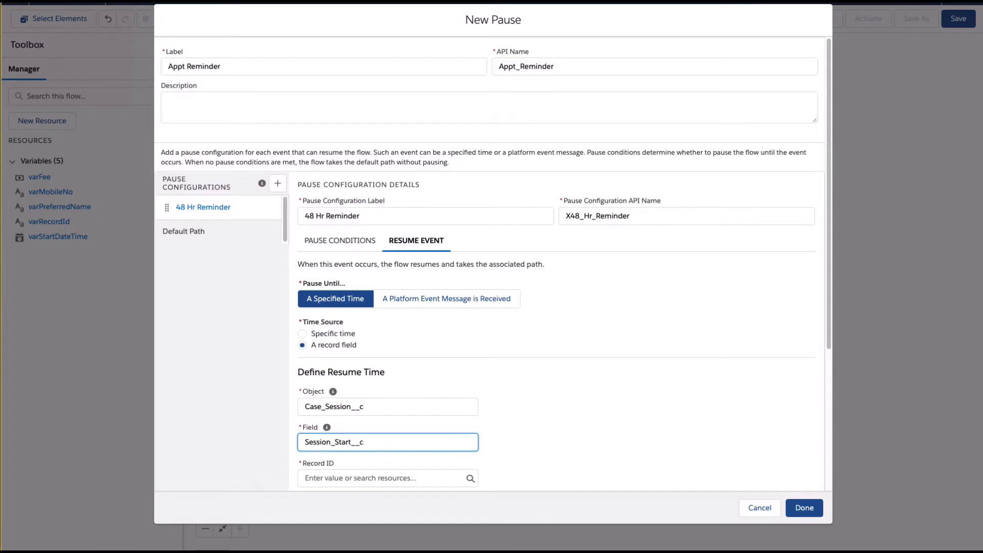
{"action": "key", "text": "Tab"}
{"action": "type", "text": "var"}
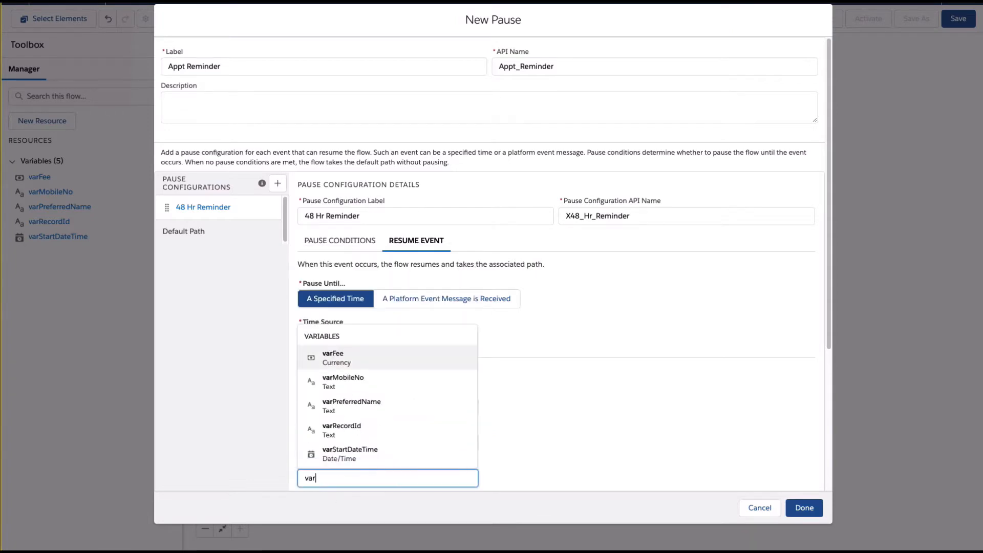
{"action": "left_click", "coordinate": [347, 430]}
Set the resume time offset to -48 Hours and finish the Pause element.
{"action": "scroll", "coordinate": [511, 429], "scroll_direction": "down", "scroll_amount": 3}
{"action": "key", "text": "Tab"}
{"action": "type", "text": "-"}
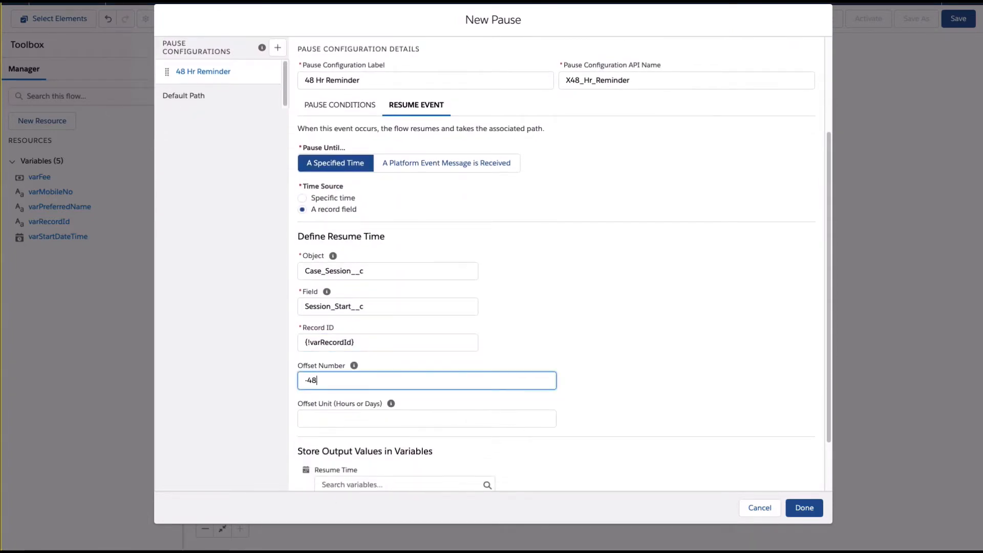
{"action": "key", "text": "Tab"}
{"action": "key", "text": "Tab"}
{"action": "type", "text": "H"}
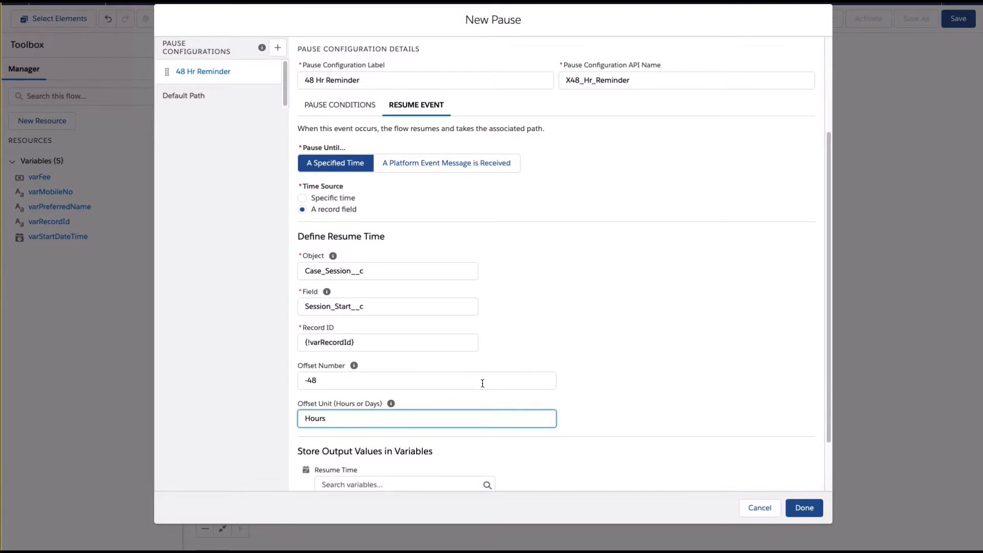
{"action": "left_click", "coordinate": [813, 509]}
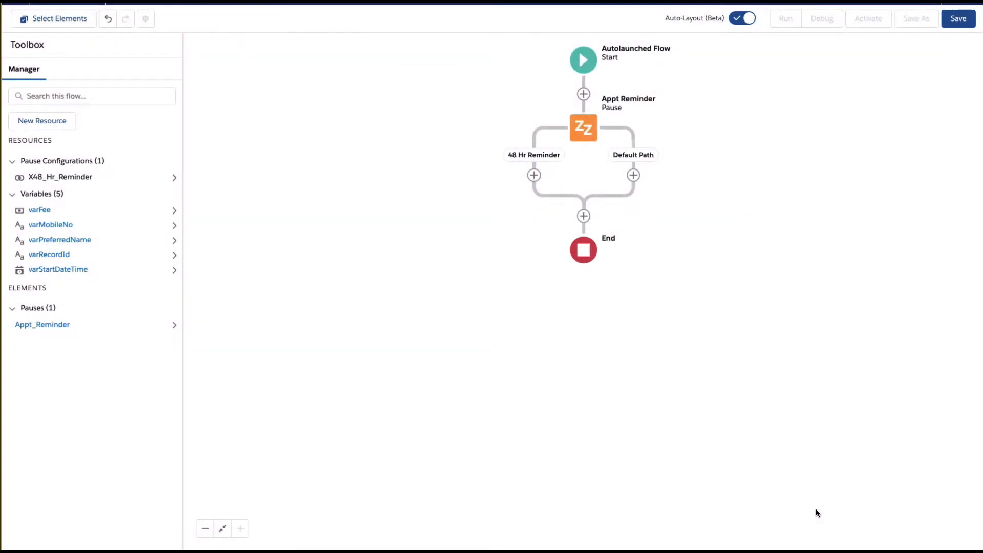
On the 48 Hr Reminder path, add the Apex action Twilio Send SMS Message labelled "48 hr sms reminder".
{"action": "left_click", "coordinate": [535, 176]}
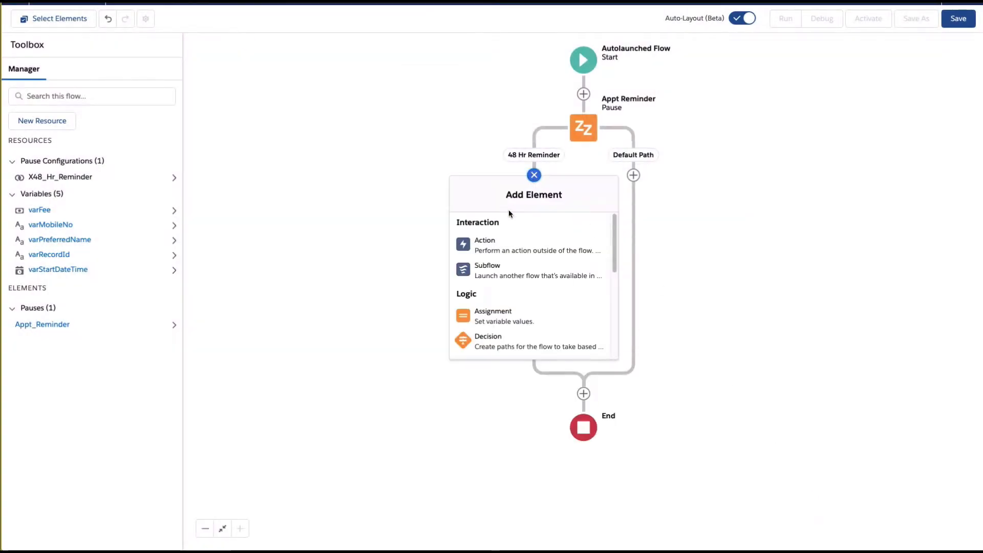
{"action": "left_click", "coordinate": [485, 245]}
{"action": "left_click", "coordinate": [341, 157]}
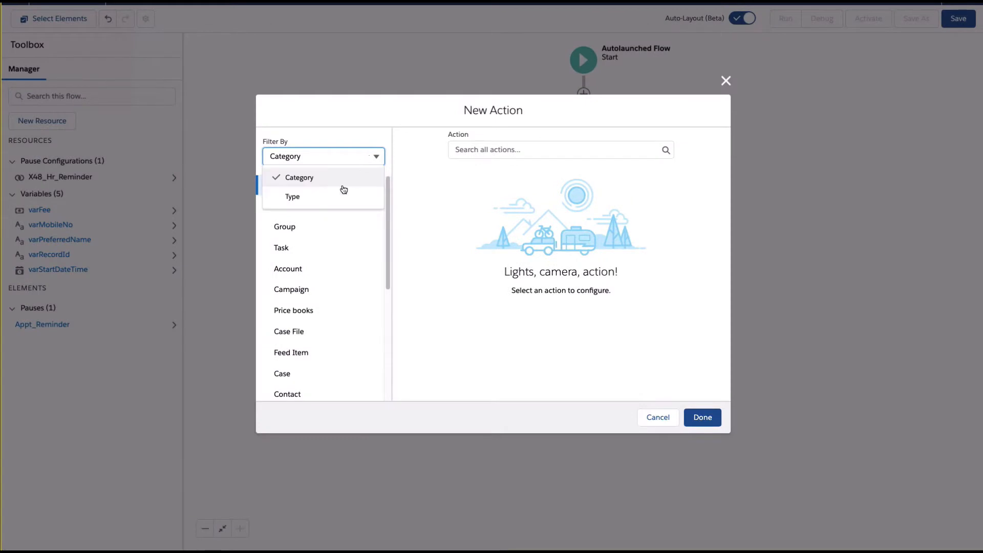
{"action": "left_click", "coordinate": [341, 193]}
{"action": "left_click", "coordinate": [311, 253]}
{"action": "left_click", "coordinate": [509, 189]}
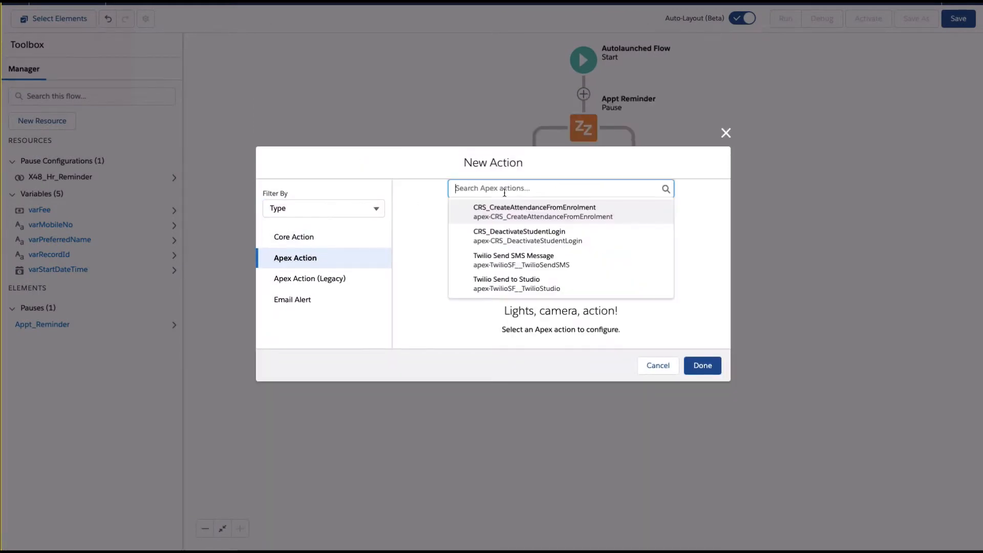
{"action": "left_click", "coordinate": [510, 261]}
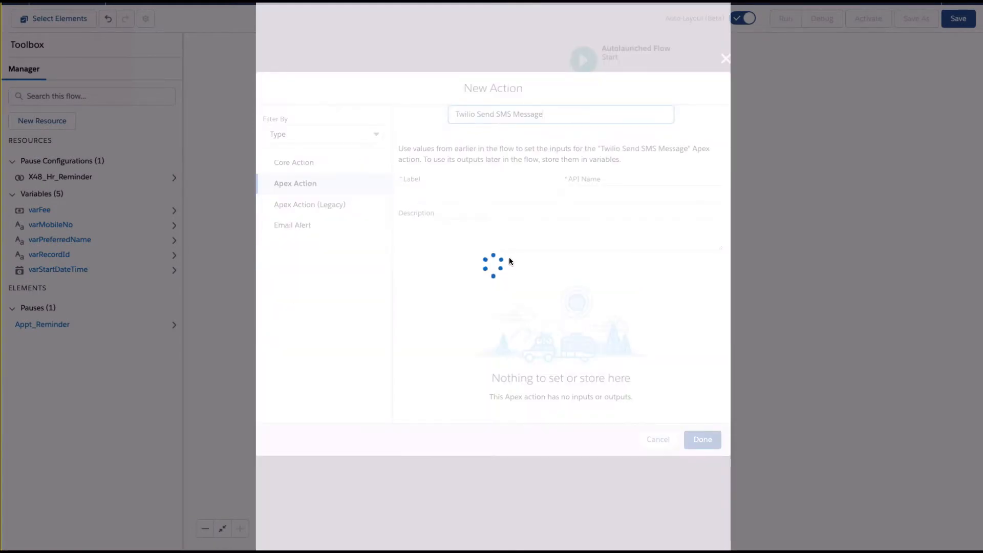
{"action": "left_click", "coordinate": [450, 171]}
{"action": "type", "text": "48 hr "}
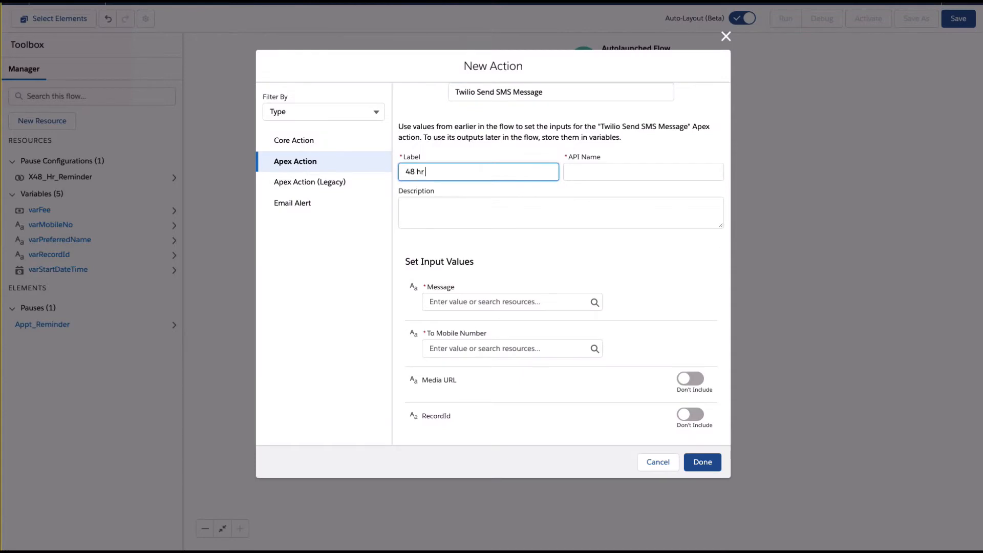
{"action": "type", "text": "sms reminder"}
Start a new Text Template resource for the action's Message input and give it the API name smsmsg.
{"action": "left_click", "coordinate": [506, 302]}
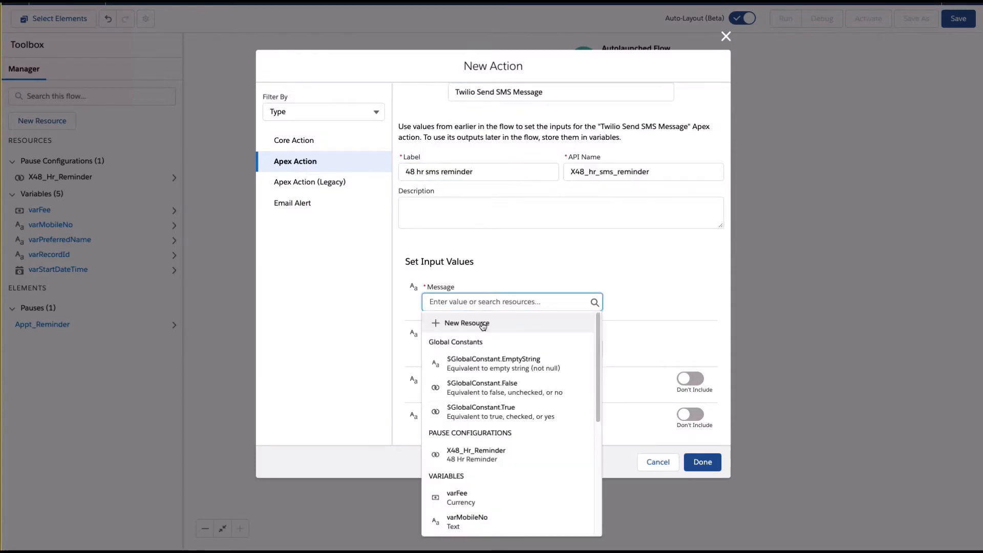
{"action": "left_click", "coordinate": [445, 321]}
{"action": "left_click", "coordinate": [314, 224]}
{"action": "left_click", "coordinate": [307, 304]}
{"action": "left_click", "coordinate": [319, 204]}
{"action": "type", "text": "sms msg"}
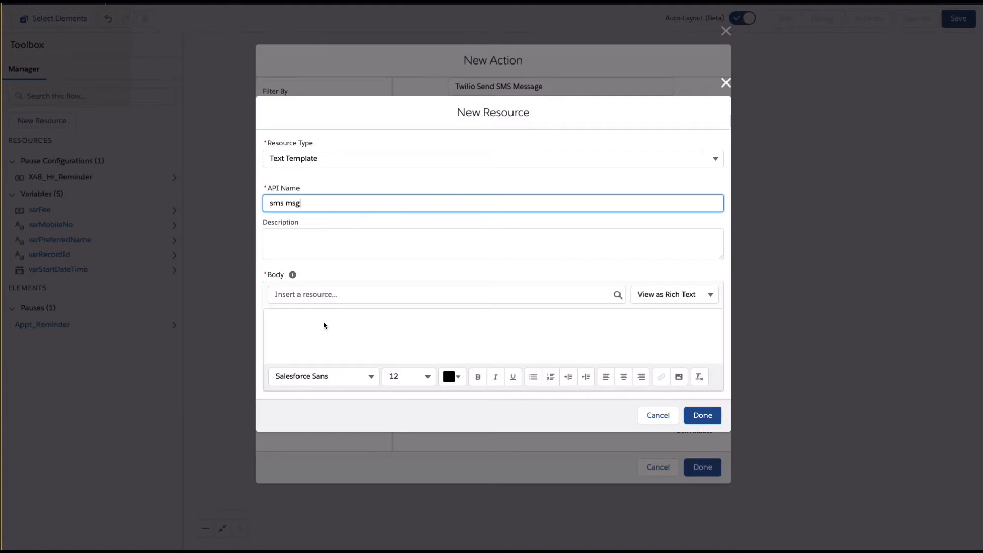
Begin the template body with "Hi {!varPreferredName}, you have an upcoming counseling session via Zoon on {!varStartDateTime}.".
{"action": "left_click", "coordinate": [323, 326]}
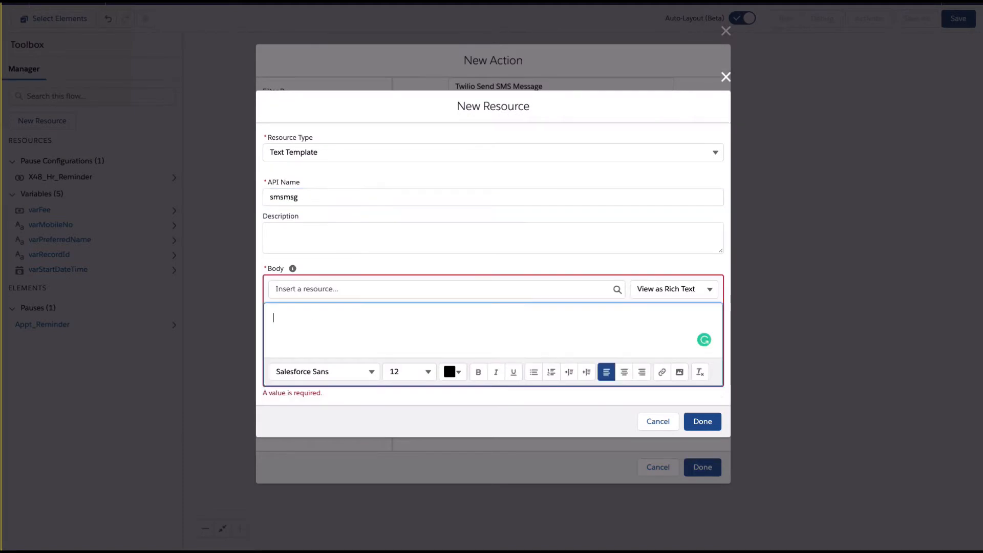
{"action": "left_click", "coordinate": [326, 289]}
{"action": "type", "text": "name"}
{"action": "left_click", "coordinate": [327, 328]}
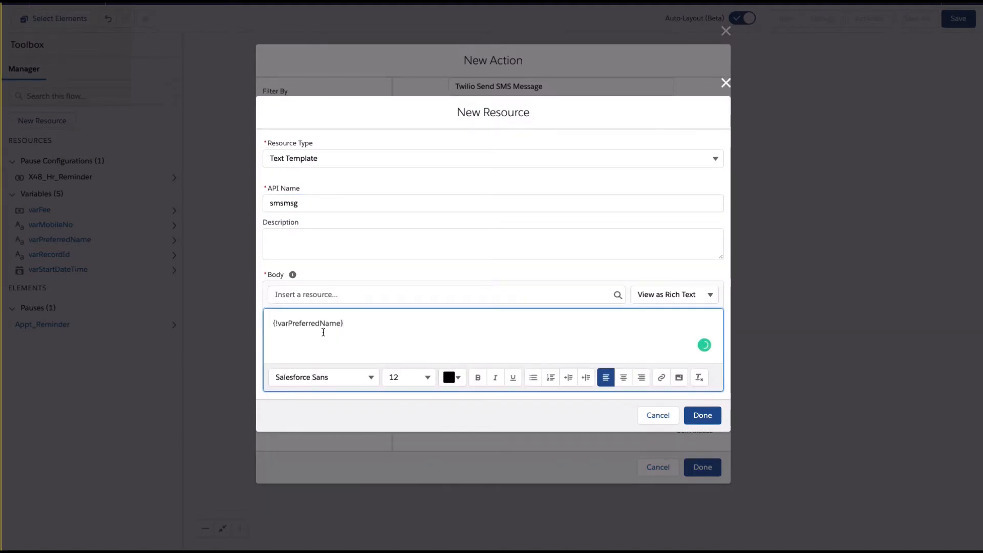
{"action": "left_click", "coordinate": [274, 322]}
{"action": "type", "text": "Hi"}
{"action": "left_click", "coordinate": [354, 323]}
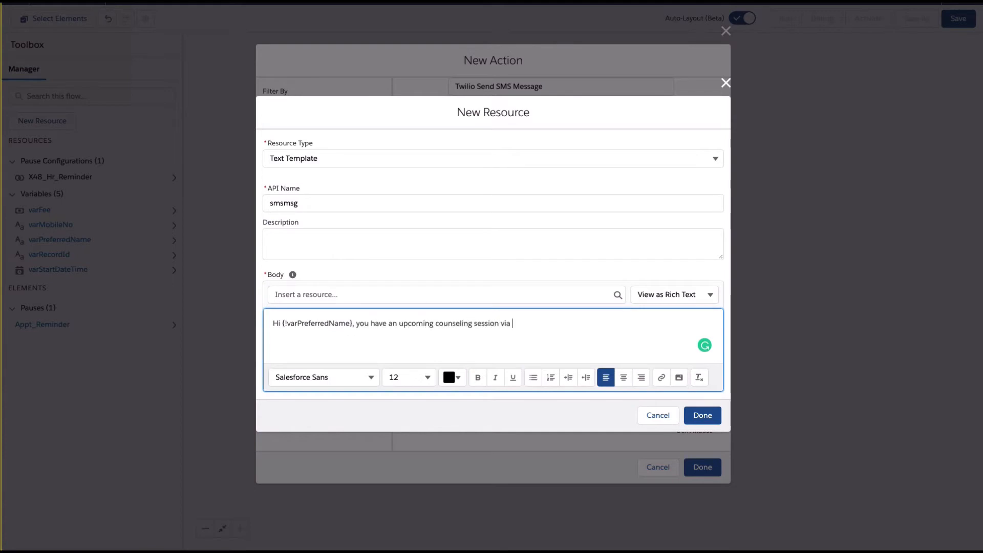
{"action": "type", "text": "{!varStartDateTime}"}
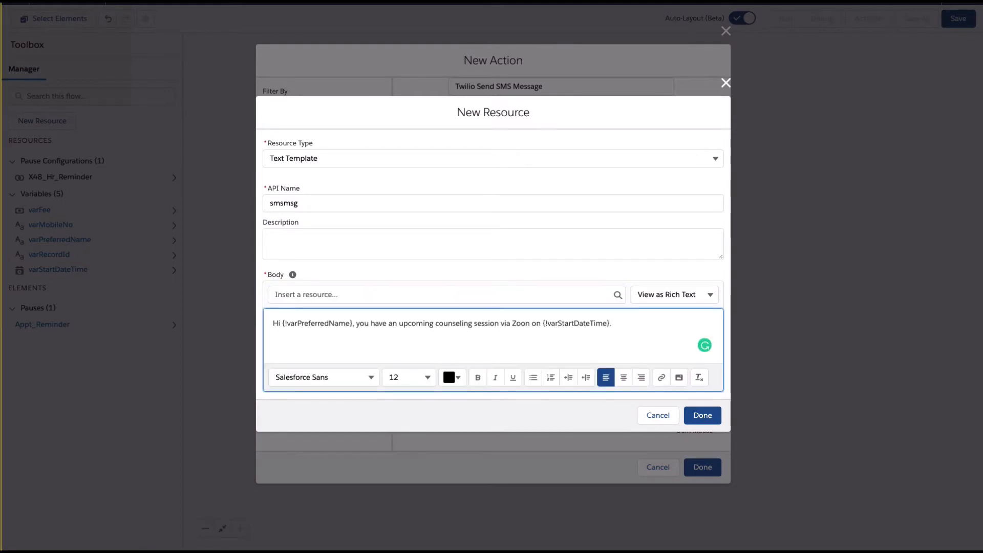
Add "Pls pay the fee of {!varFee} before that day." and a rescheduling sentence to the body, and finish the text template.
{"action": "left_click", "coordinate": [389, 294]}
{"action": "type", "text": "fee"}
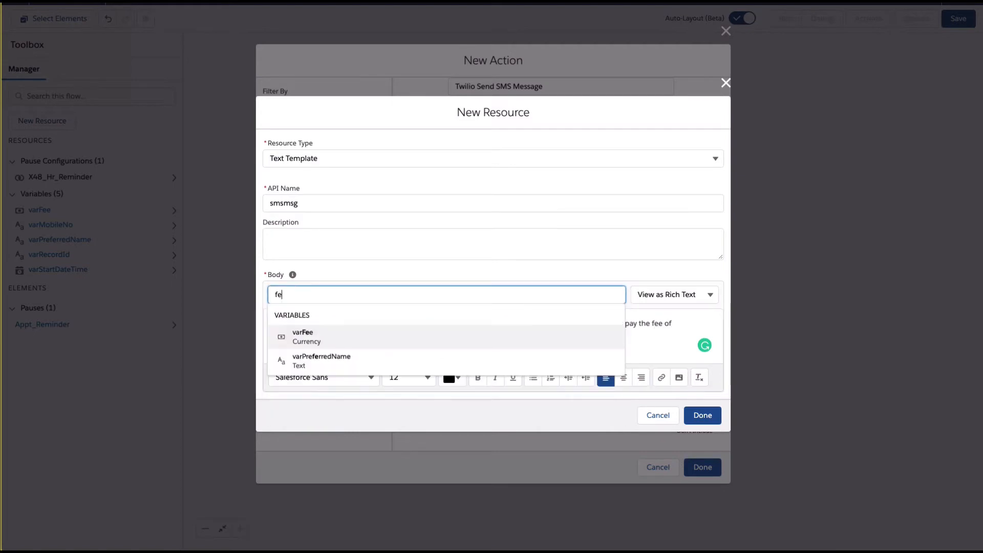
{"action": "left_click", "coordinate": [307, 342]}
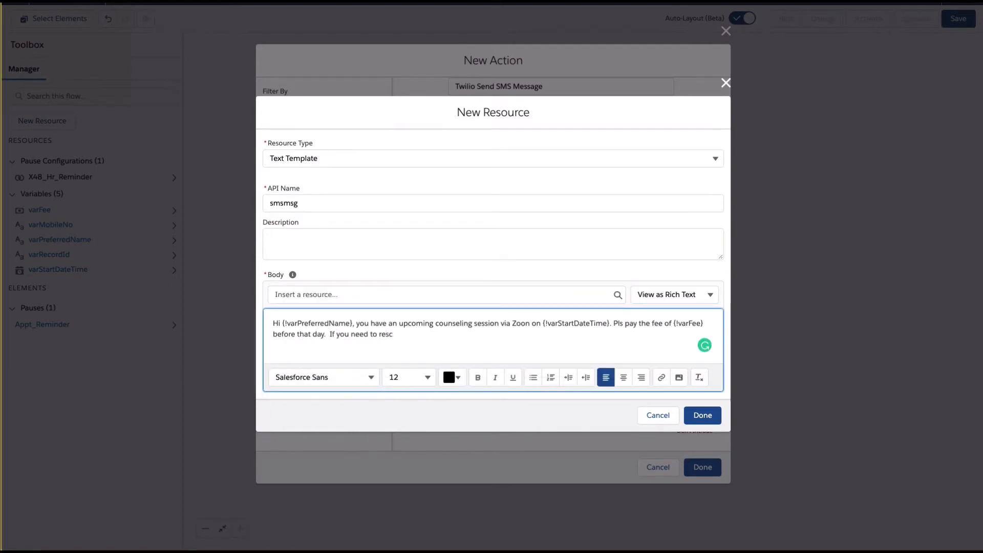
{"action": "left_click", "coordinate": [703, 415]}
Set the SMS action's recipient number input to the varMobileNo variable and finish the action.
{"action": "left_click", "coordinate": [476, 350]}
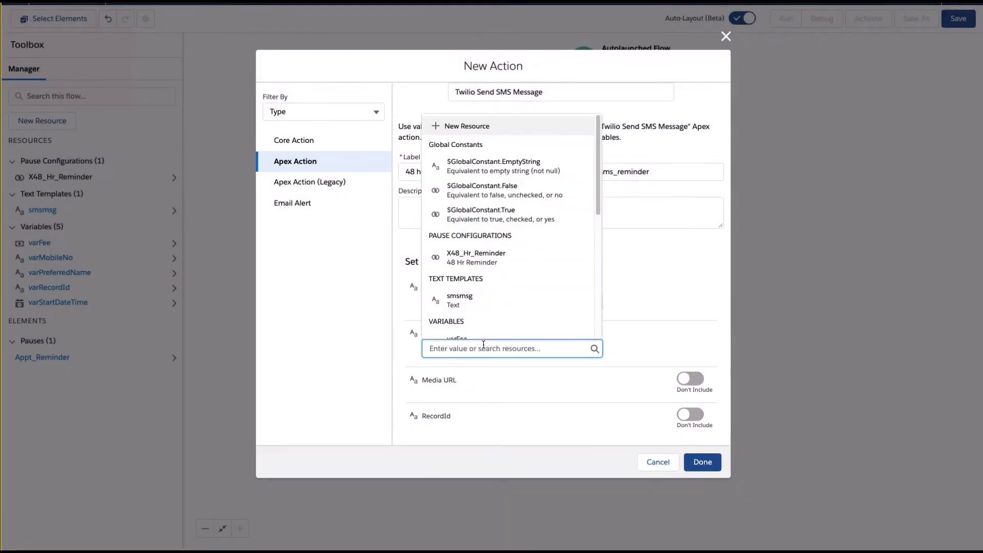
{"action": "type", "text": "mob"}
{"action": "left_click", "coordinate": [482, 326]}
{"action": "left_click", "coordinate": [705, 460]}
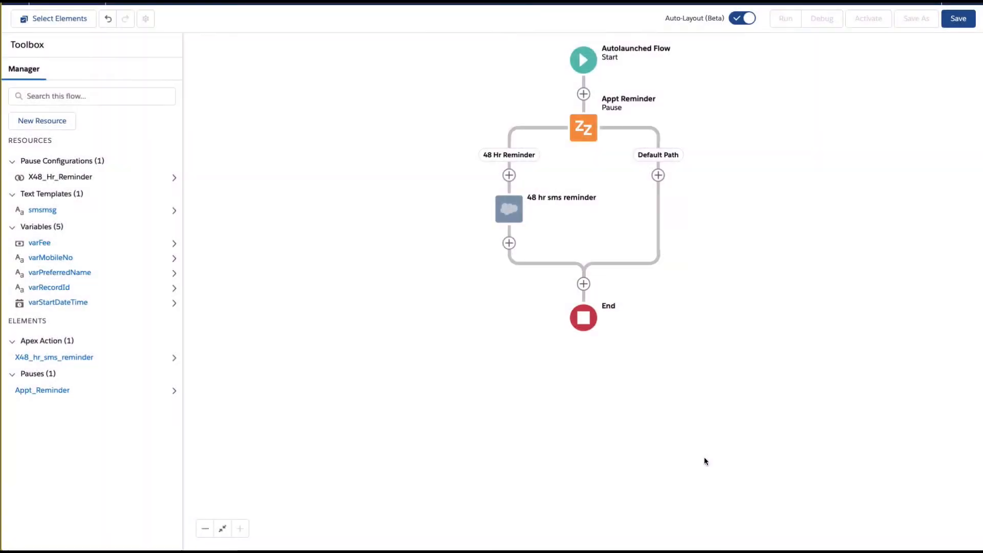
Save the flow with the label "Counseling Appt SMS Reminder" and activate it.
{"action": "left_click", "coordinate": [958, 18]}
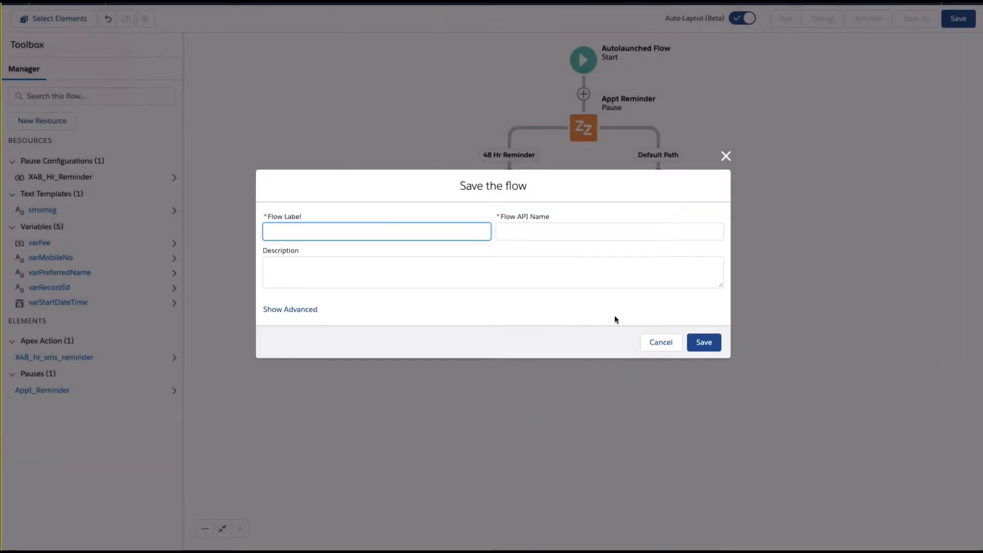
{"action": "type", "text": "Counseling Appt SMS Reminder"}
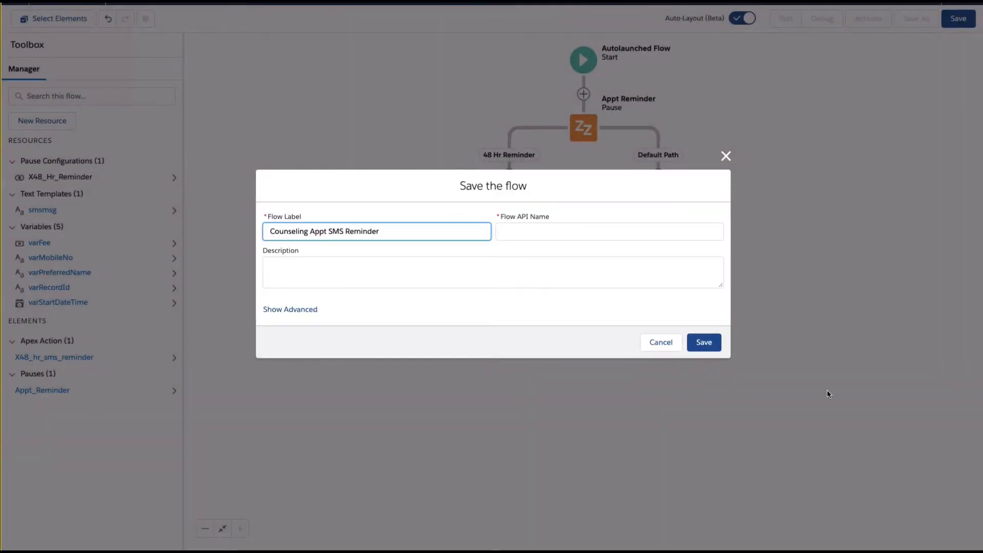
{"action": "left_click", "coordinate": [715, 339]}
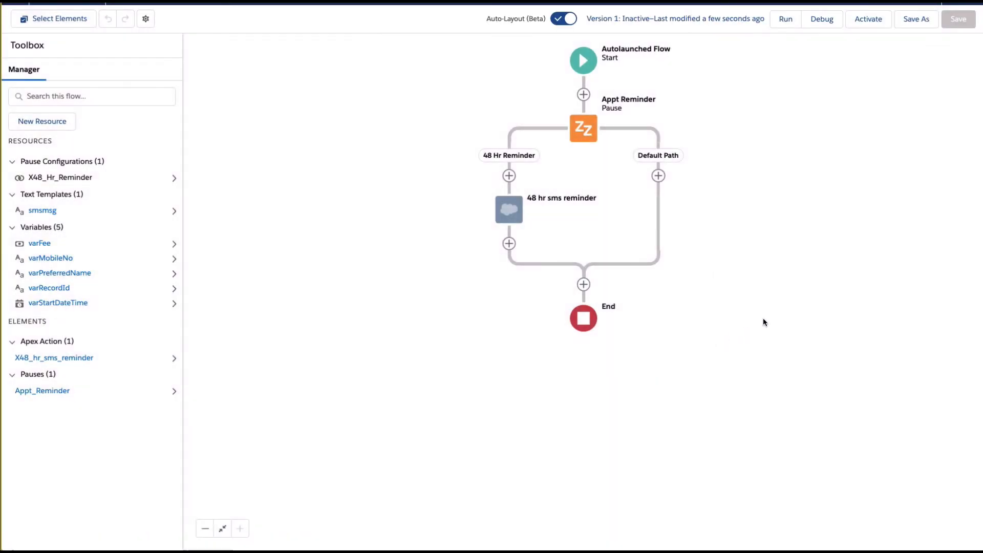
{"action": "left_click", "coordinate": [866, 21]}
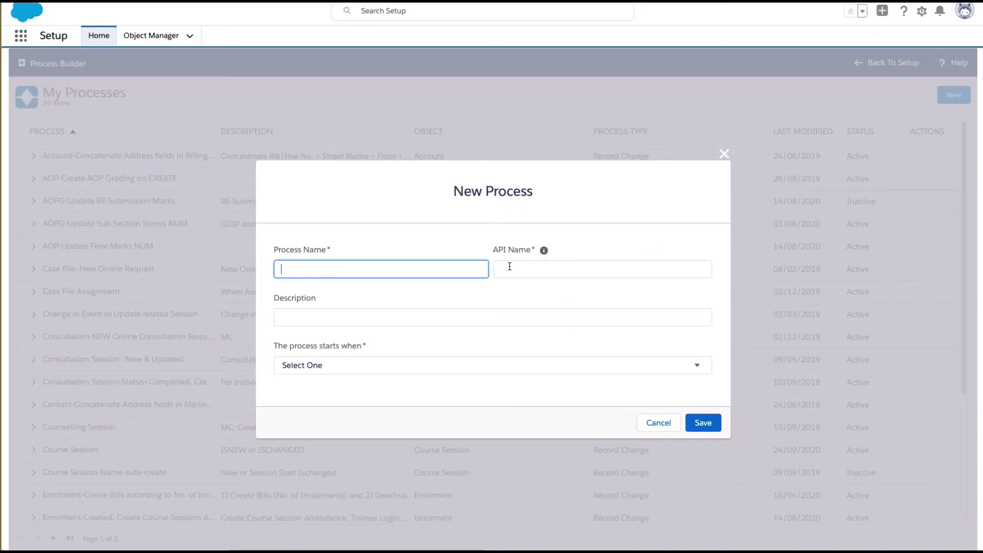
In Process Builder, create a process named "Counseling Appointment - SMS" that starts when a record changes.
{"action": "type", "text": "Counseling Appointment - SMS"}
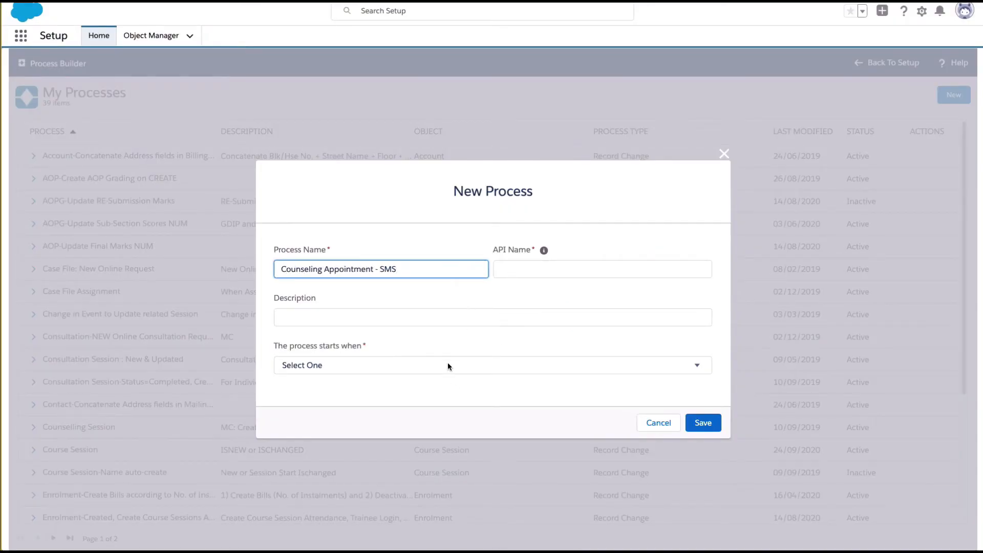
{"action": "left_click", "coordinate": [448, 365]}
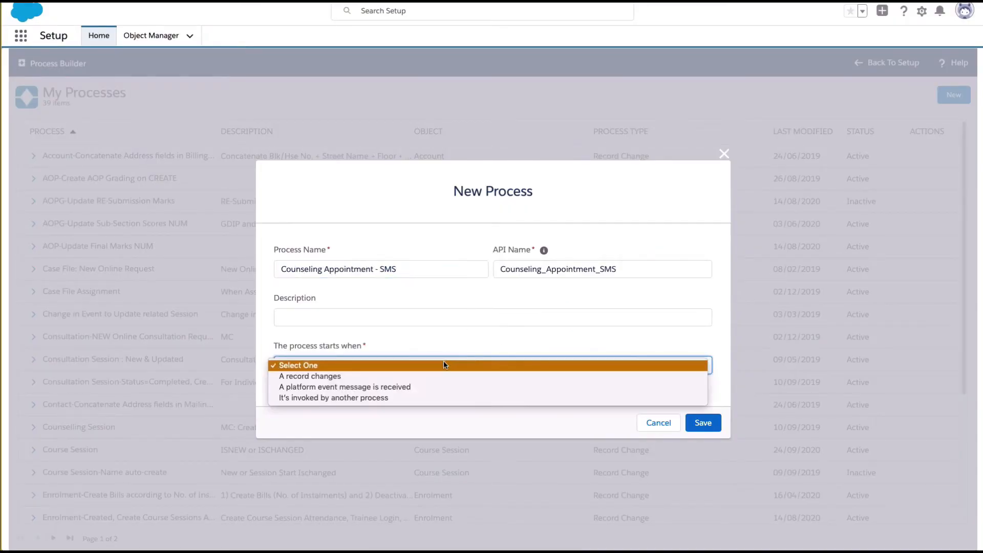
{"action": "left_click", "coordinate": [428, 376]}
{"action": "left_click", "coordinate": [711, 422]}
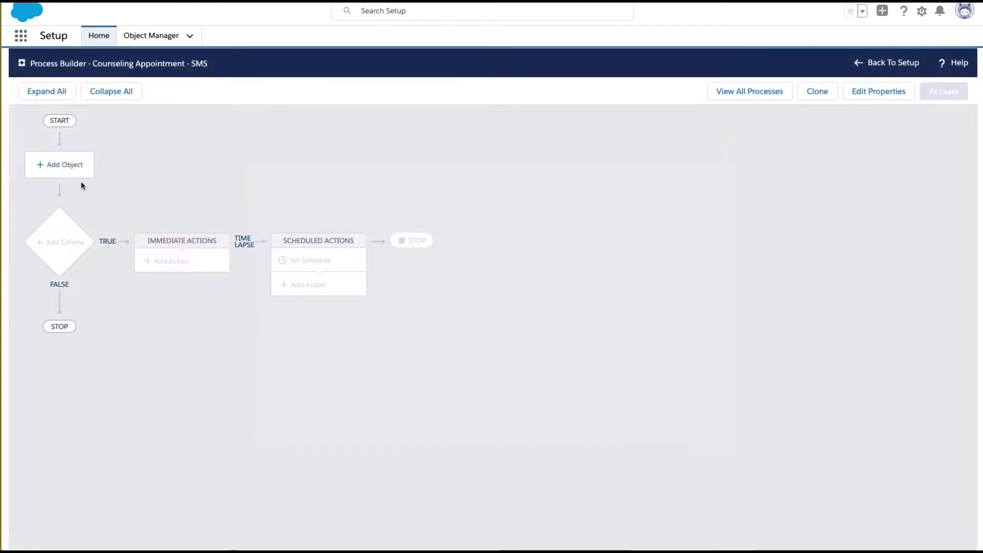
Set the process object to Counselling Session, starting only when a record is created, and save it.
{"action": "left_click", "coordinate": [74, 164]}
{"action": "left_click", "coordinate": [675, 171]}
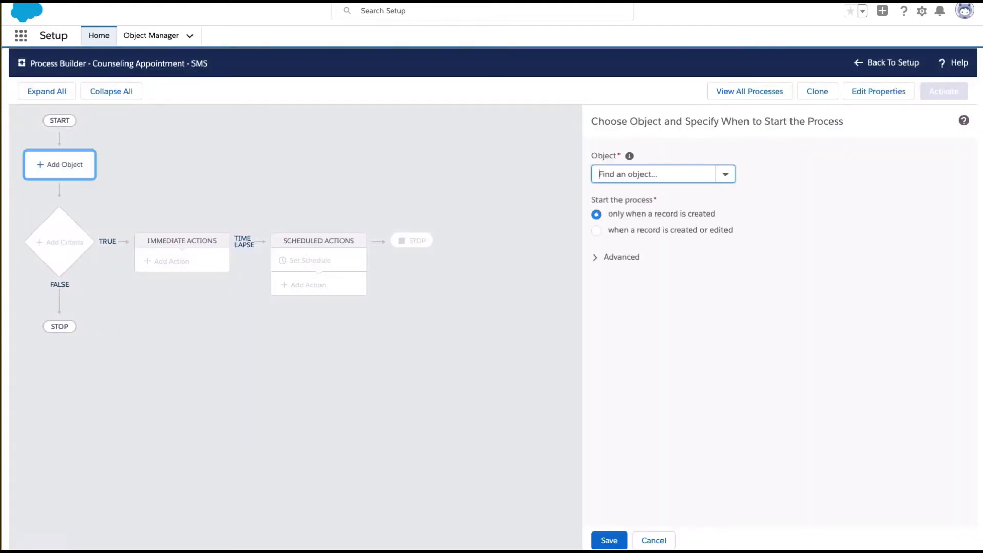
{"action": "type", "text": "counsel"}
{"action": "left_click", "coordinate": [672, 192]}
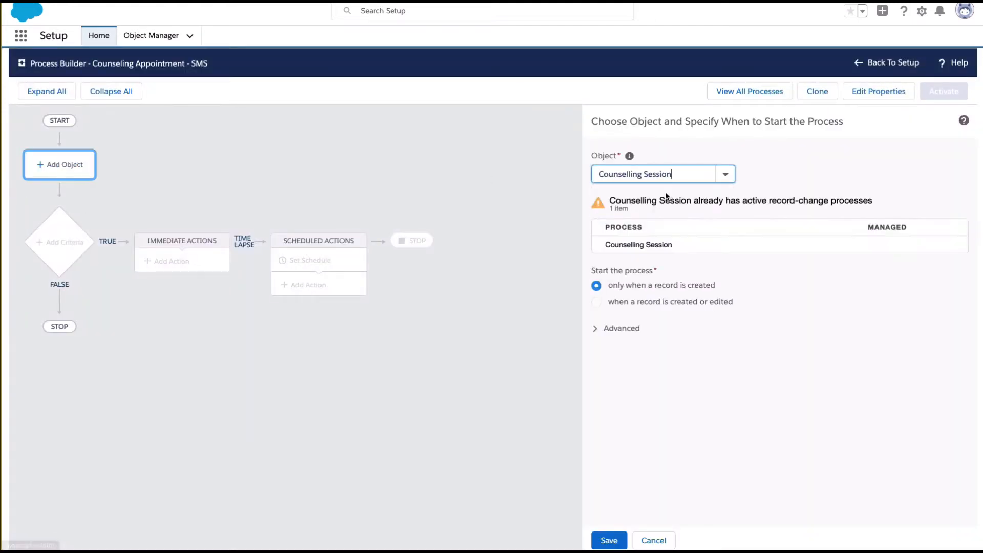
{"action": "left_click", "coordinate": [609, 541]}
Define and save a criteria node named "Scheduled" with the condition that the Case_Session__c Status field equals Scheduled.
{"action": "left_click", "coordinate": [57, 241]}
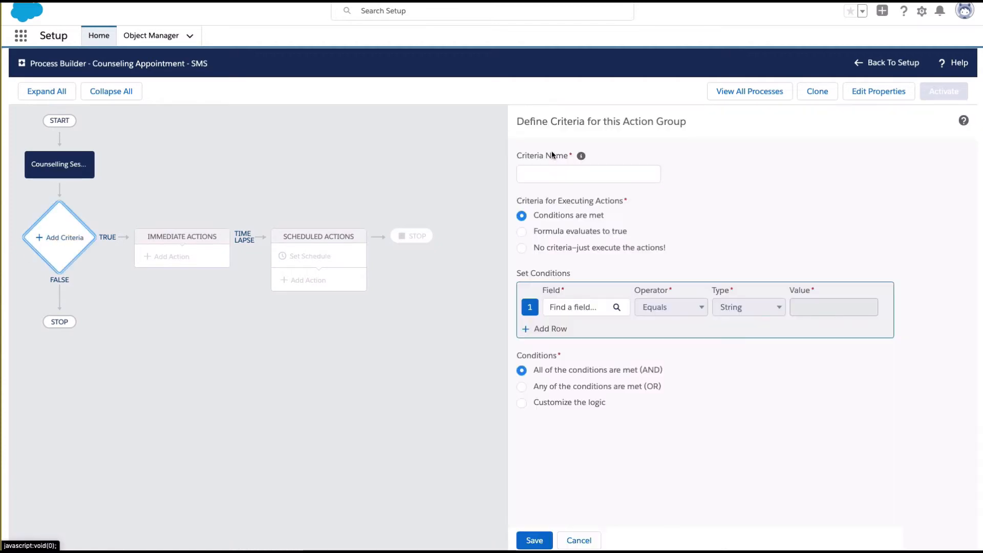
{"action": "type", "text": "Scheduled"}
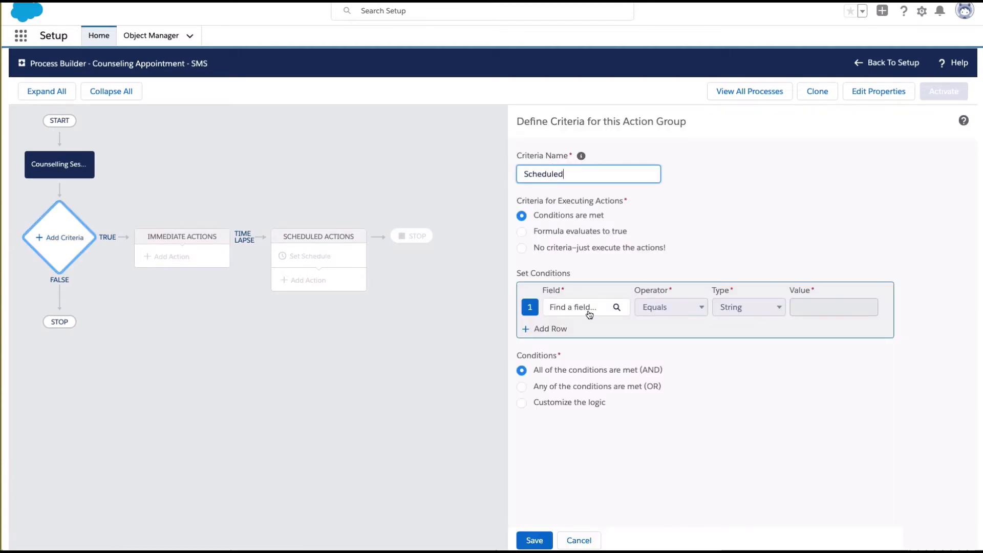
{"action": "left_click", "coordinate": [590, 310]}
{"action": "type", "text": "stat"}
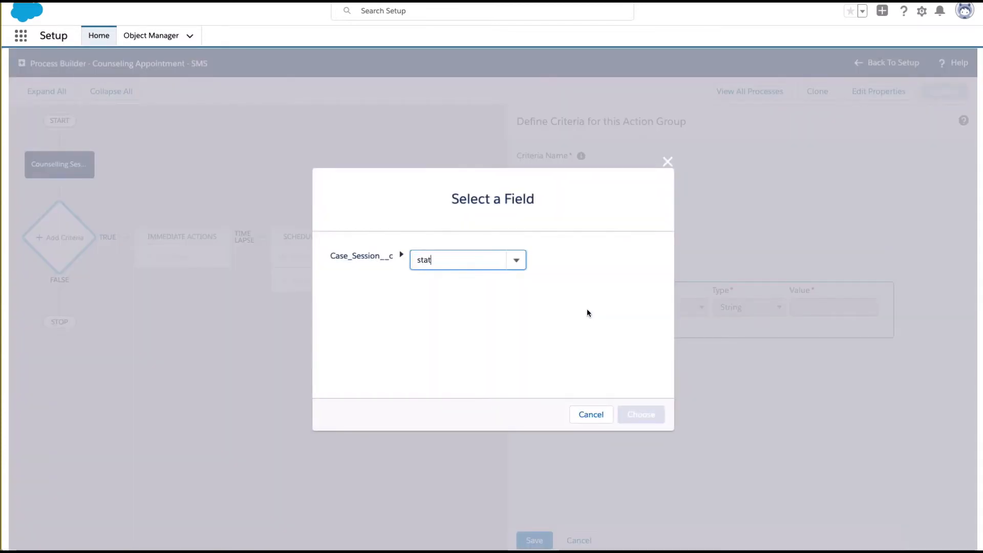
{"action": "left_click", "coordinate": [491, 283]}
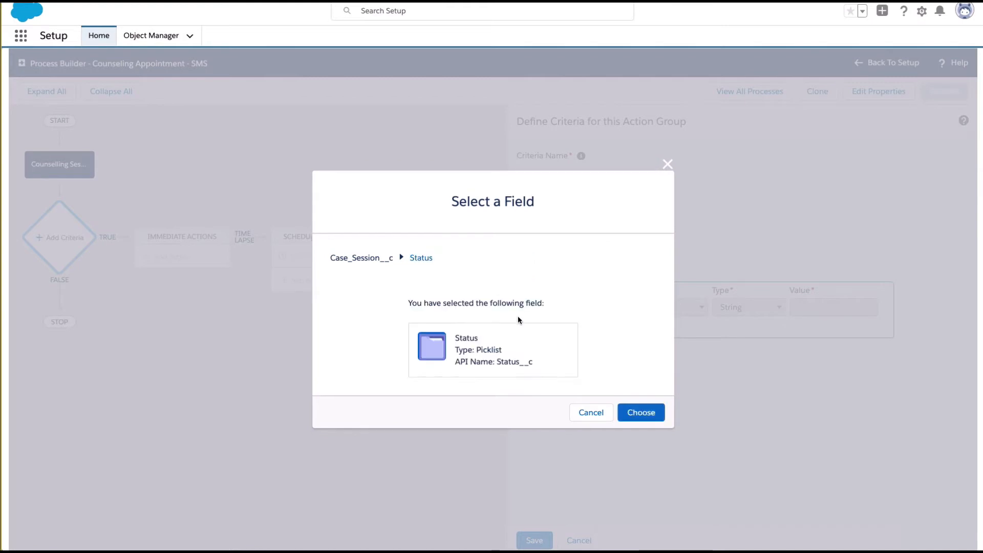
{"action": "left_click", "coordinate": [641, 412]}
{"action": "left_click", "coordinate": [836, 307]}
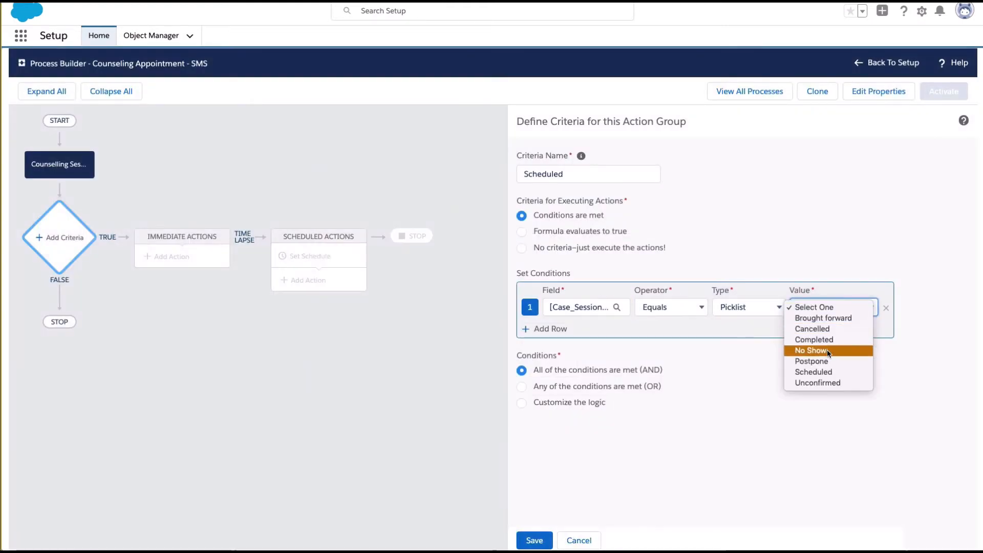
{"action": "left_click", "coordinate": [828, 371]}
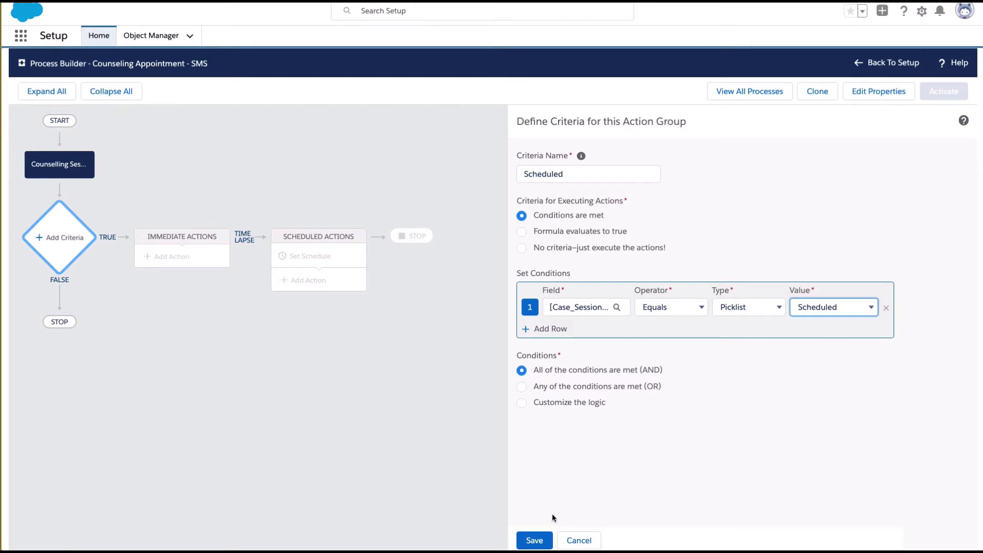
{"action": "left_click", "coordinate": [533, 539]}
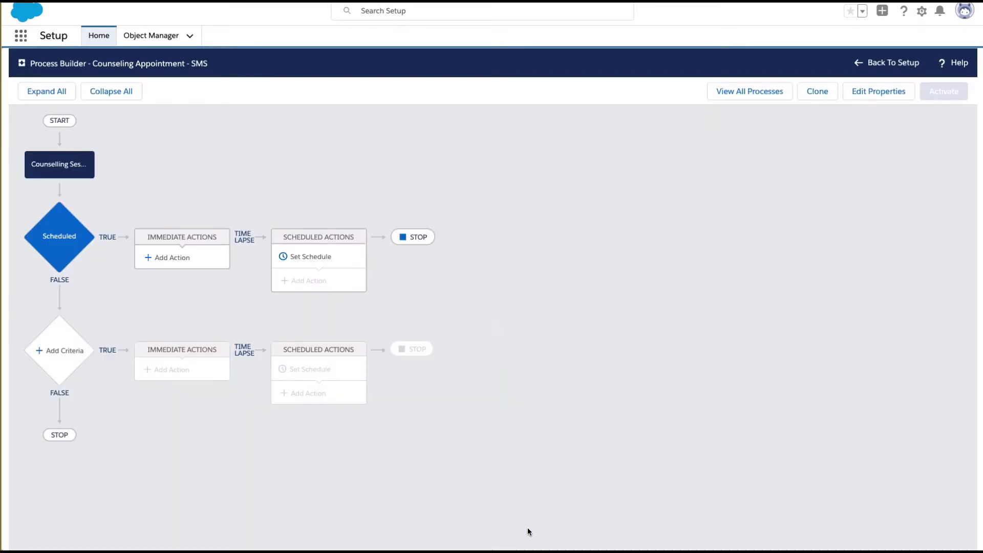
Add an immediate action of type Flows named "SMS Reminder" that launches the Counseling Appt SMS Reminder flow.
{"action": "left_click", "coordinate": [179, 260]}
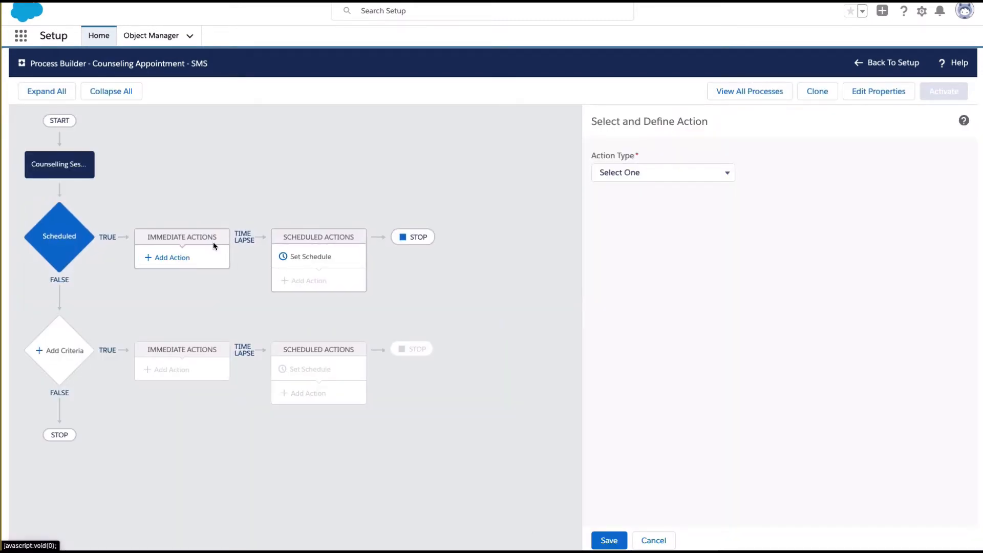
{"action": "left_click", "coordinate": [622, 173]}
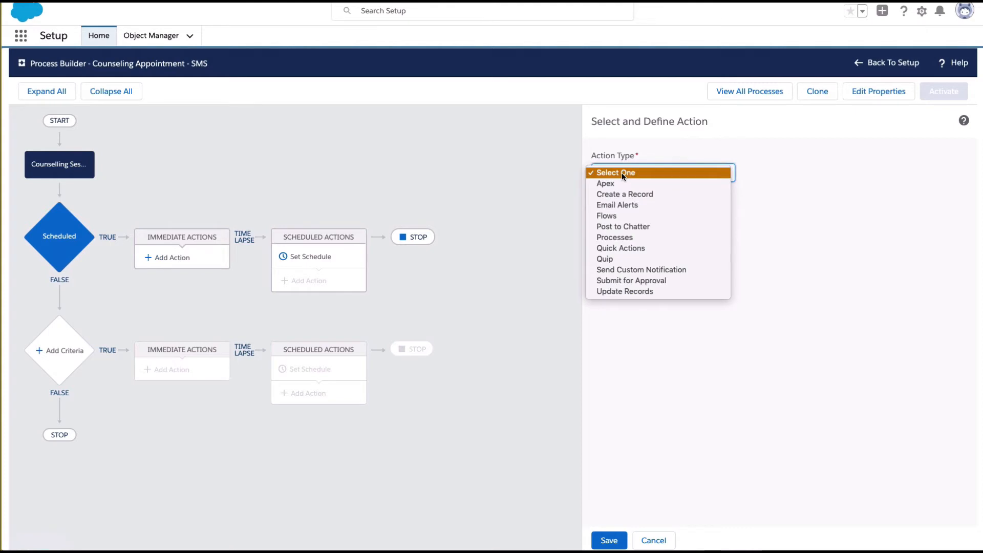
{"action": "left_click", "coordinate": [617, 214]}
{"action": "left_click", "coordinate": [617, 218]}
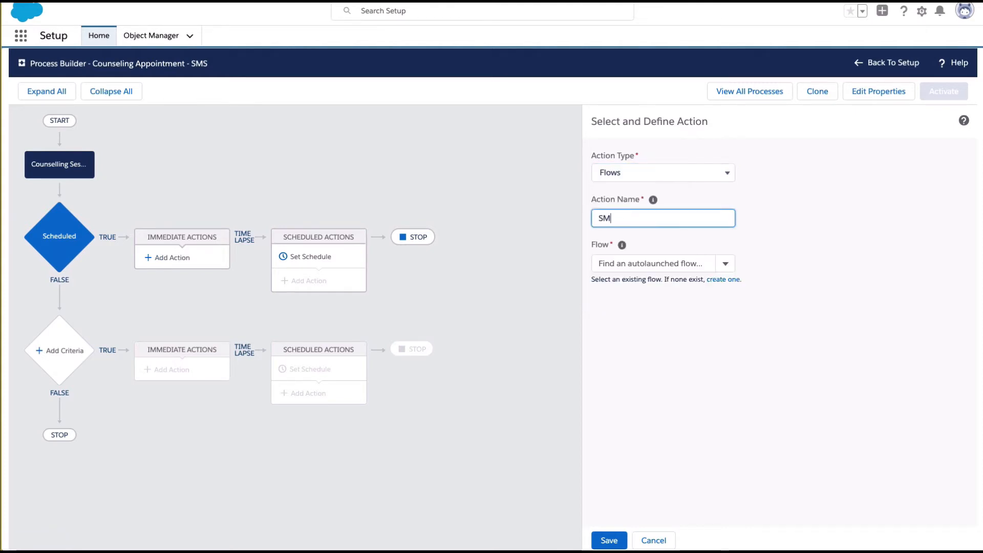
{"action": "left_click", "coordinate": [677, 262]}
{"action": "left_click", "coordinate": [688, 351]}
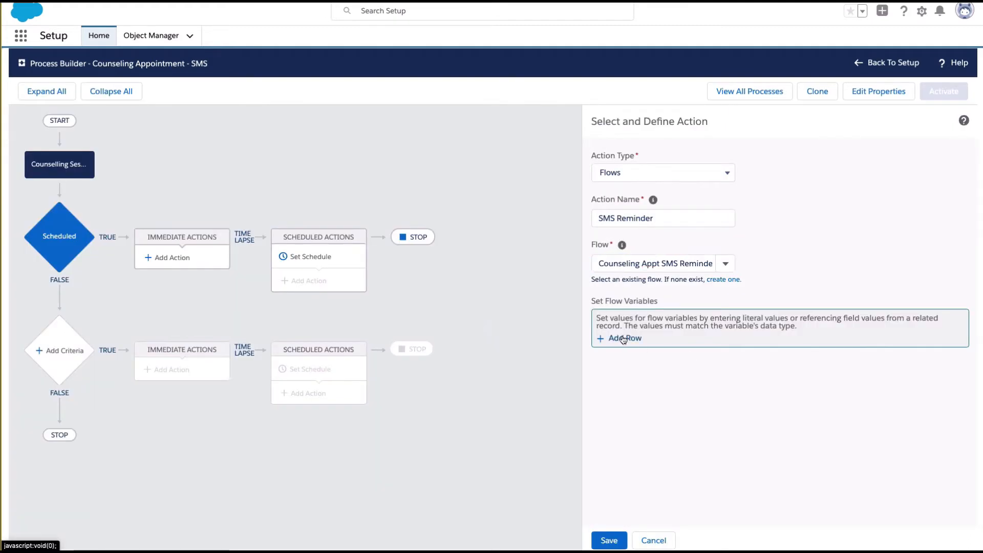
Map the flow variable varFee to a field reference on Case_Session__c, Total Fee Amount To Bill.
{"action": "left_click", "coordinate": [620, 340]}
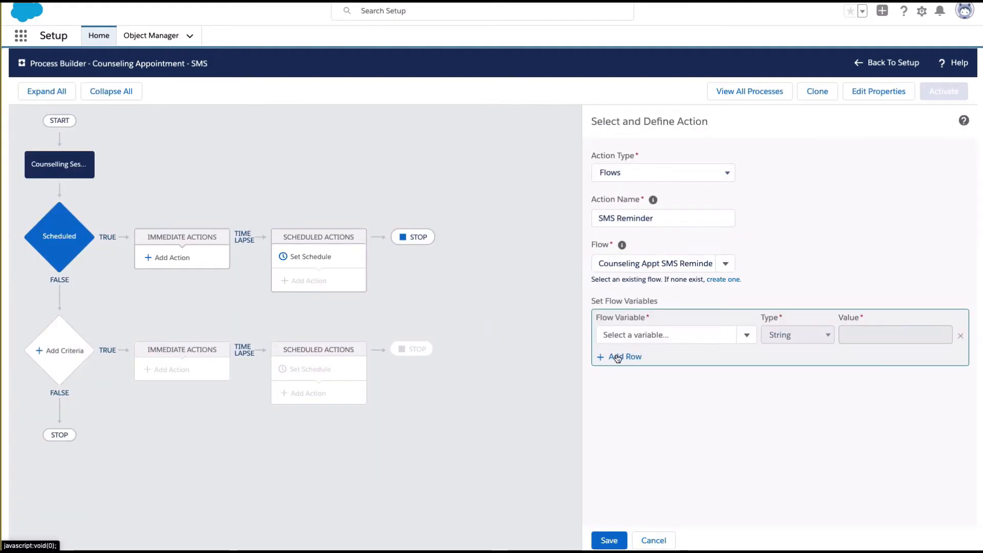
{"action": "left_click", "coordinate": [625, 336]}
{"action": "left_click", "coordinate": [621, 358]}
{"action": "left_click", "coordinate": [797, 335]}
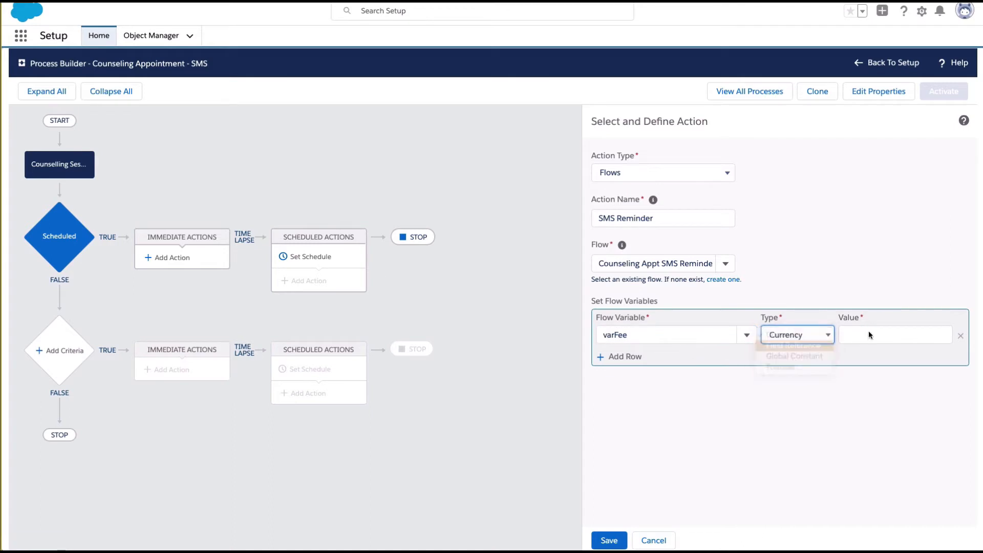
{"action": "left_click", "coordinate": [791, 369]}
{"action": "type", "text": "bill"}
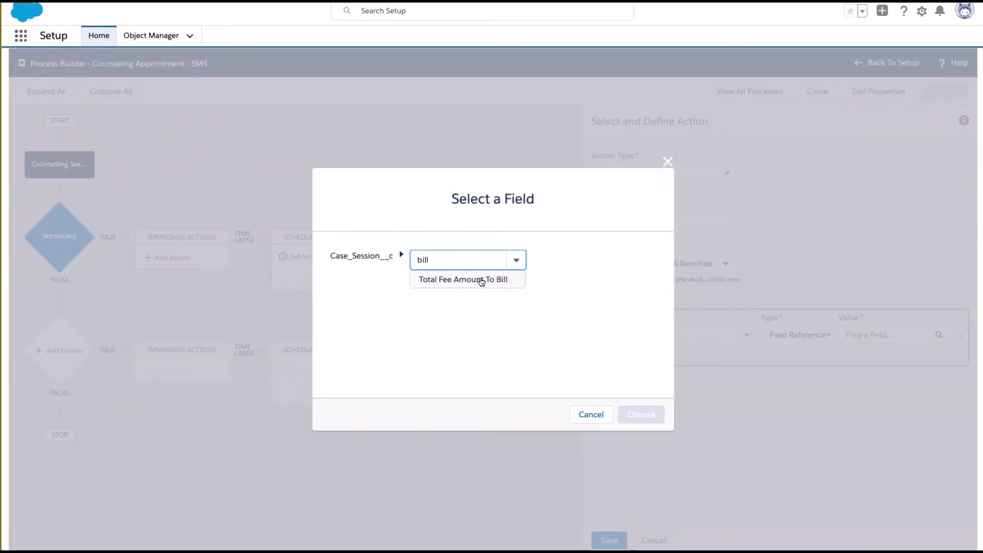
{"action": "left_click", "coordinate": [483, 280]}
{"action": "left_click", "coordinate": [641, 414]}
Add a flow variable row mapping varMobileNo to the mobile number field reached through Case File and Contact.
{"action": "left_click", "coordinate": [627, 359]}
{"action": "left_click", "coordinate": [635, 357]}
{"action": "left_click", "coordinate": [666, 390]}
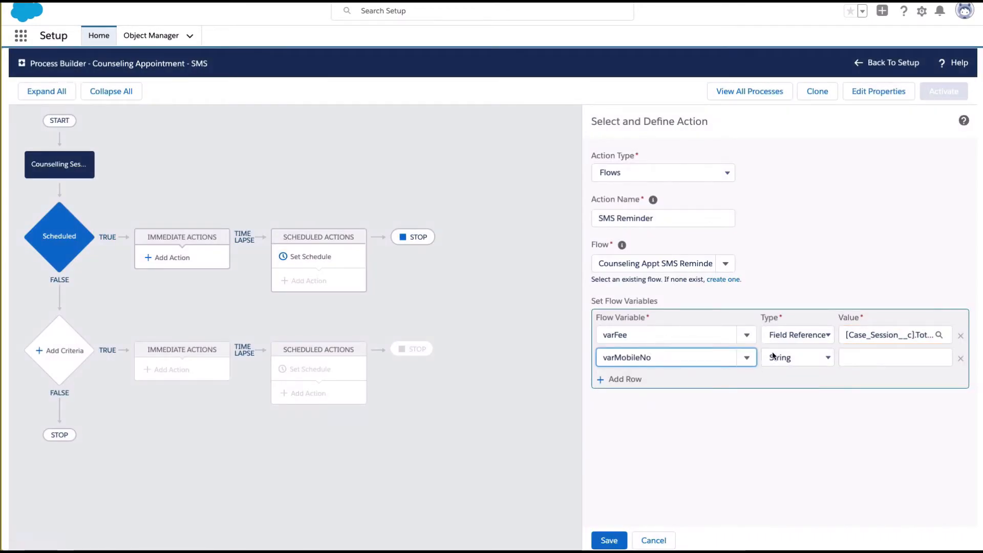
{"action": "left_click", "coordinate": [797, 358]}
{"action": "left_click", "coordinate": [792, 380]}
{"action": "left_click", "coordinate": [466, 260]}
{"action": "left_click", "coordinate": [456, 295]}
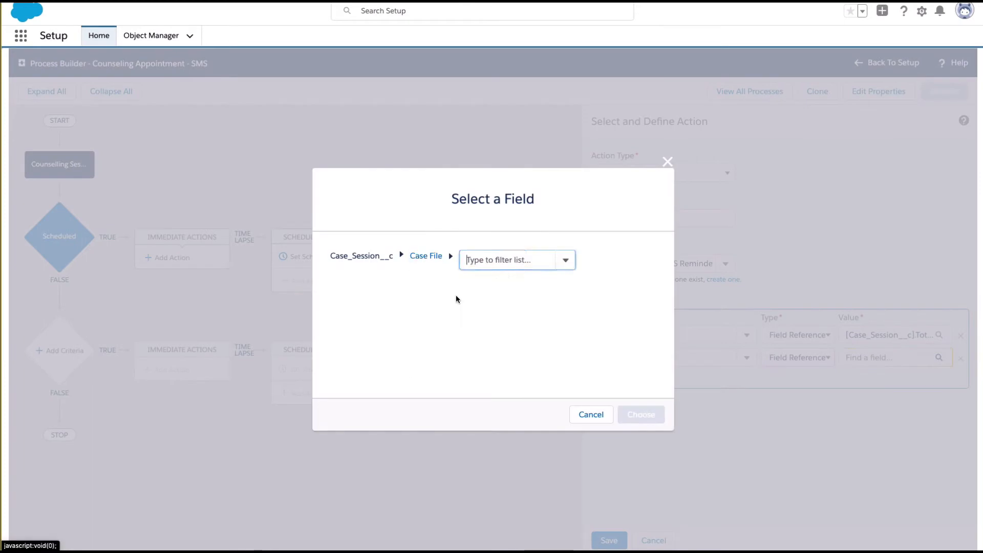
{"action": "left_click", "coordinate": [565, 262]}
{"action": "left_click", "coordinate": [484, 362]}
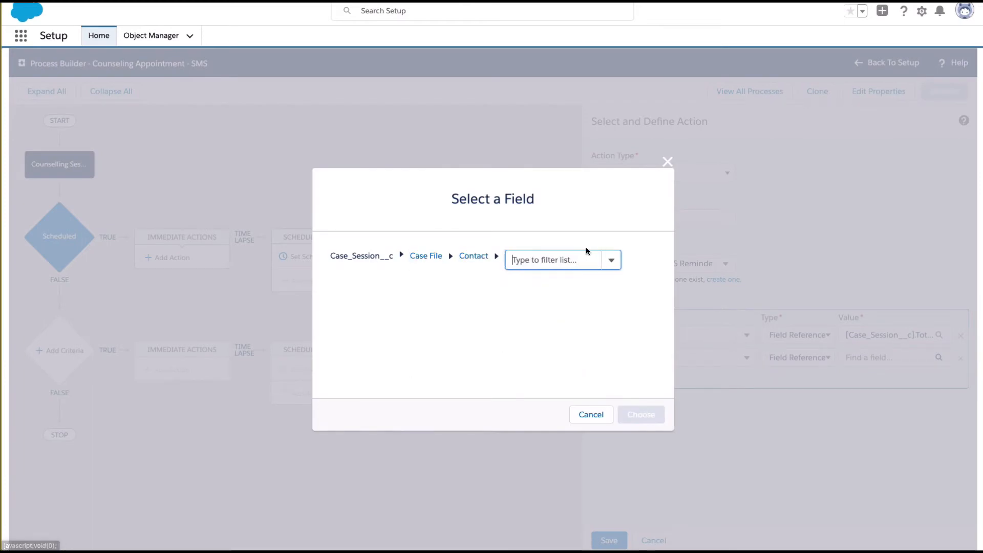
{"action": "type", "text": "mo"}
{"action": "left_click", "coordinate": [540, 333]}
{"action": "left_click", "coordinate": [641, 414]}
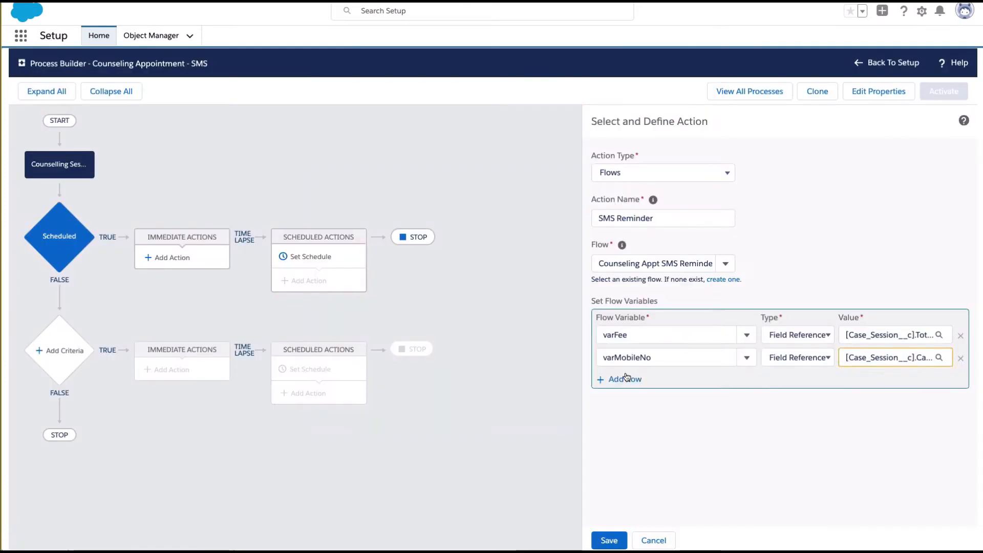
Add a flow variable row for varPreferredName and set its type to Field Reference.
{"action": "left_click", "coordinate": [624, 379]}
{"action": "left_click", "coordinate": [627, 379]}
{"action": "left_click", "coordinate": [635, 432]}
{"action": "left_click", "coordinate": [778, 379]}
{"action": "left_click", "coordinate": [791, 395]}
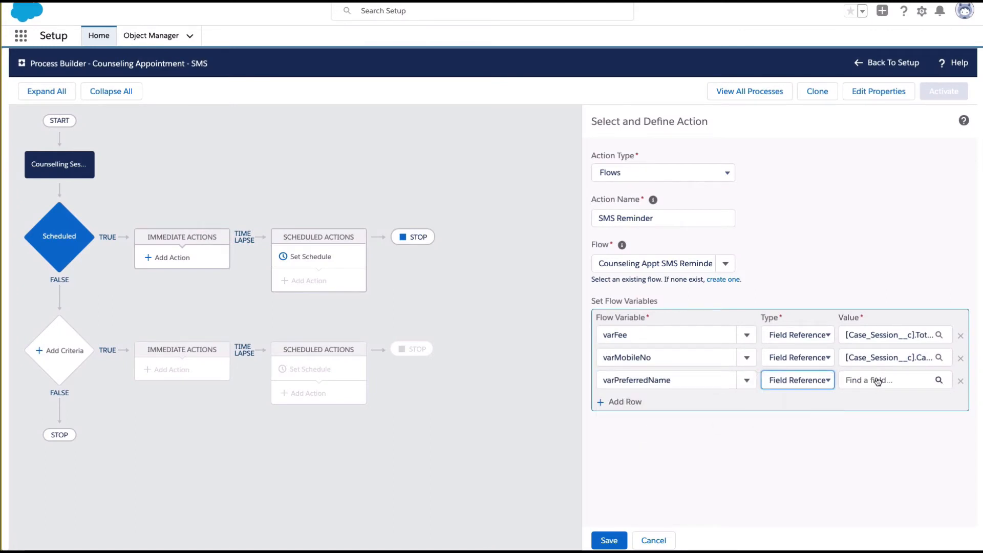
Set the varPreferredName value to the preferred name field reached from Case_Session__c through Case File and Contact.
{"action": "left_click", "coordinate": [881, 380]}
{"action": "left_click", "coordinate": [514, 261]}
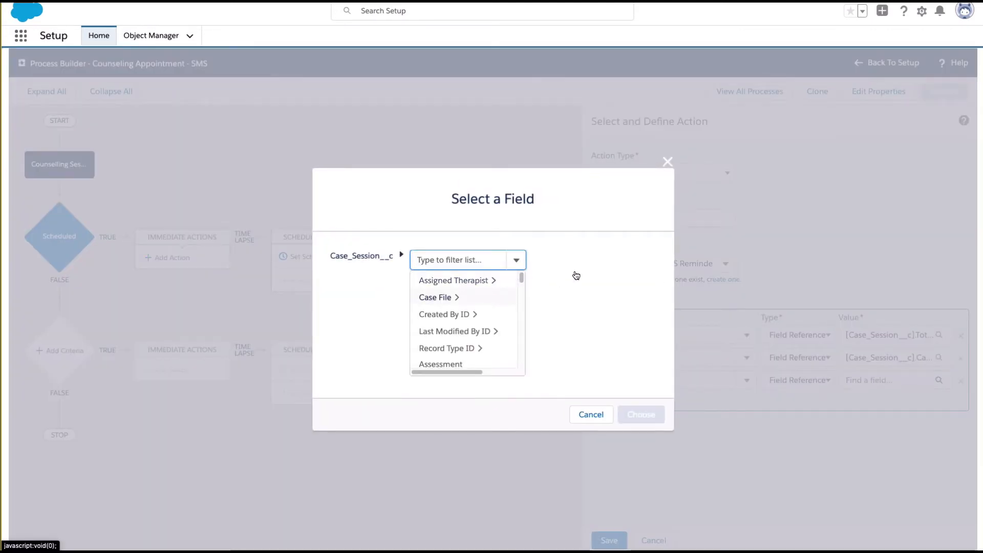
{"action": "key", "text": "Return"}
{"action": "left_click", "coordinate": [566, 259]}
{"action": "left_click", "coordinate": [492, 365]}
{"action": "left_click", "coordinate": [595, 259]}
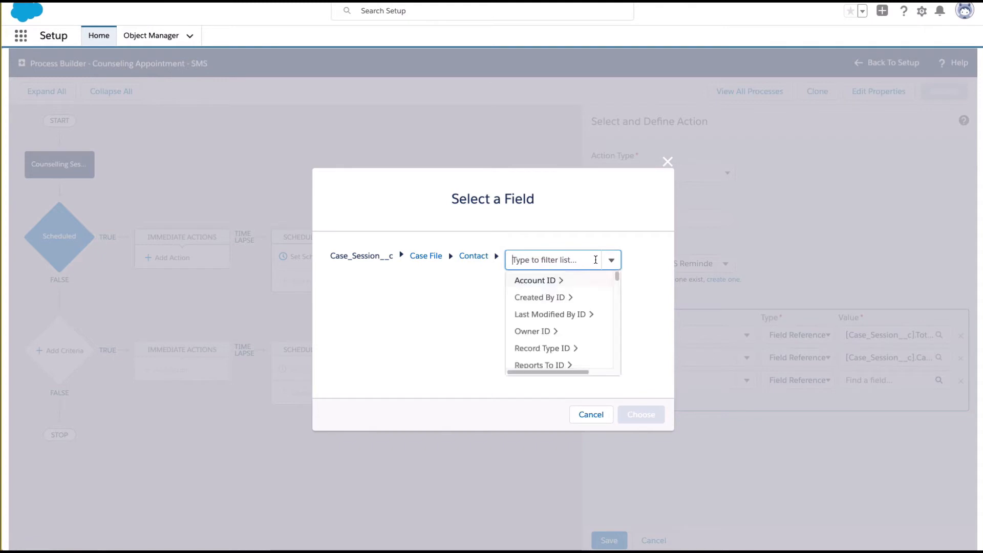
{"action": "type", "text": "pre"}
{"action": "key", "text": "BackSpace"}
{"action": "key", "text": "BackSpace"}
{"action": "key", "text": "BackSpace"}
{"action": "type", "text": "pre"}
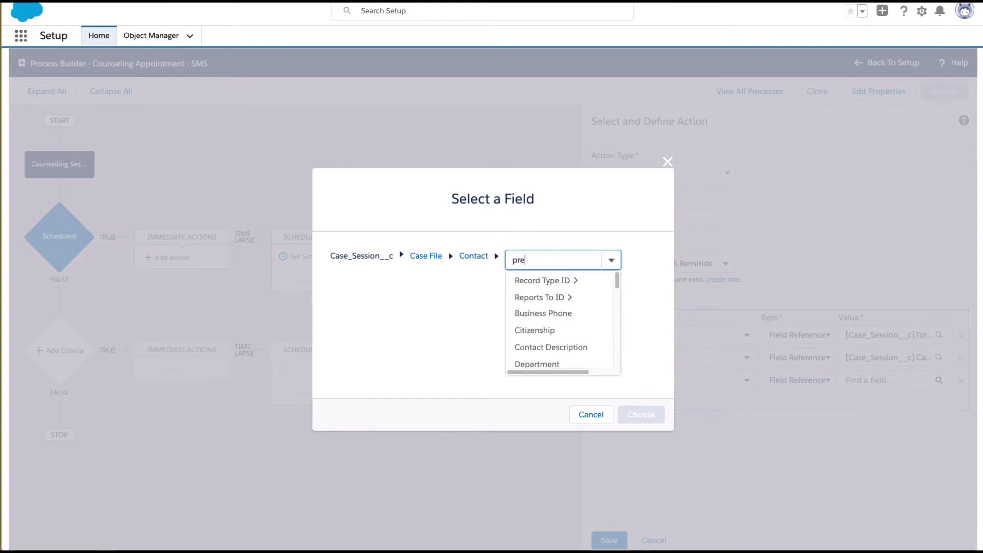
{"action": "type", "text": "f"}
{"action": "left_click", "coordinate": [563, 309]}
{"action": "left_click", "coordinate": [641, 414]}
Add a flow variable row mapping varStartDateTime to a field reference on the session start field of Case_Session__c.
{"action": "left_click", "coordinate": [626, 398]}
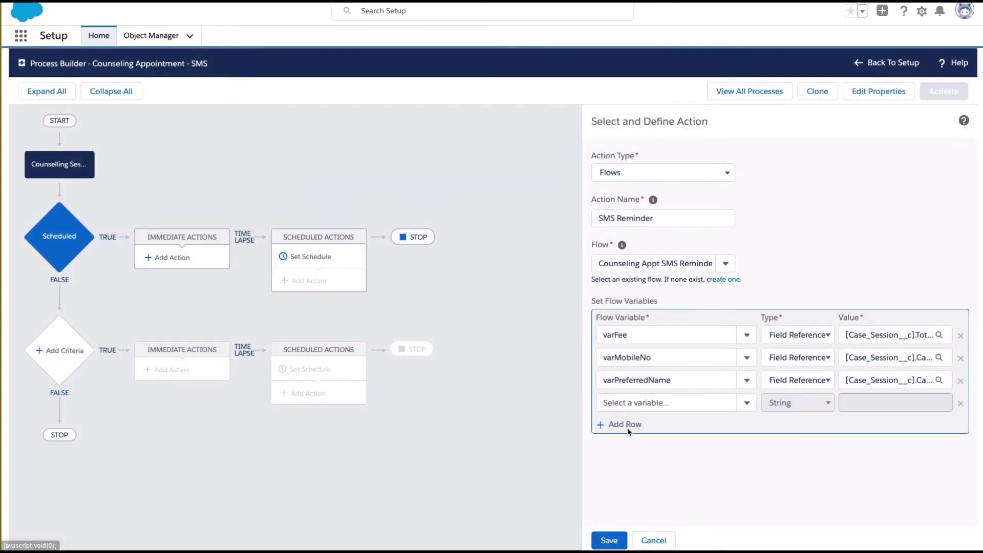
{"action": "left_click", "coordinate": [665, 402]}
{"action": "left_click", "coordinate": [636, 472]}
{"action": "left_click", "coordinate": [798, 402]}
{"action": "left_click", "coordinate": [802, 413]}
{"action": "left_click", "coordinate": [852, 403]}
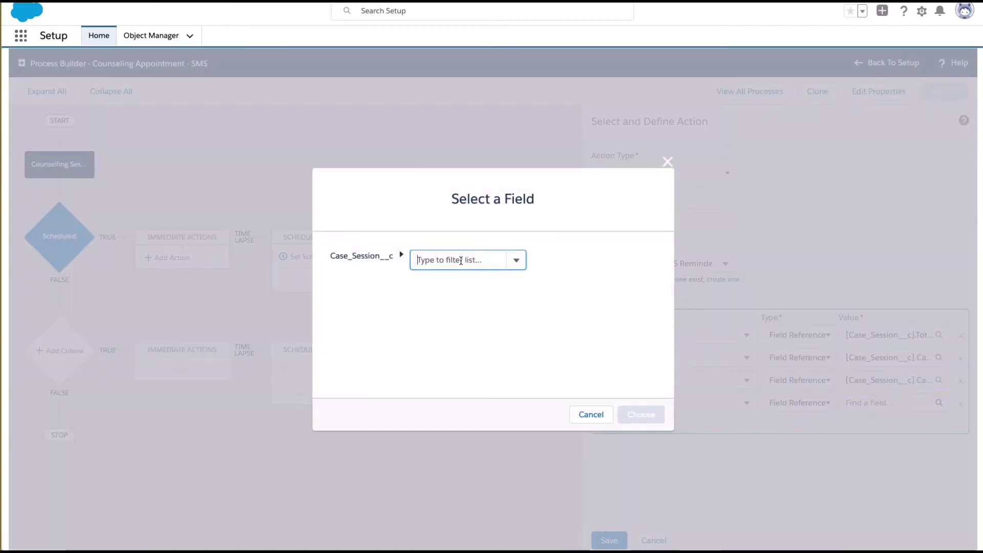
{"action": "type", "text": "start"}
{"action": "left_click", "coordinate": [451, 276]}
{"action": "left_click", "coordinate": [646, 414]}
Add a flow variable row mapping varRecordId to a field reference on the Case_Session__c record Id.
{"action": "left_click", "coordinate": [633, 425]}
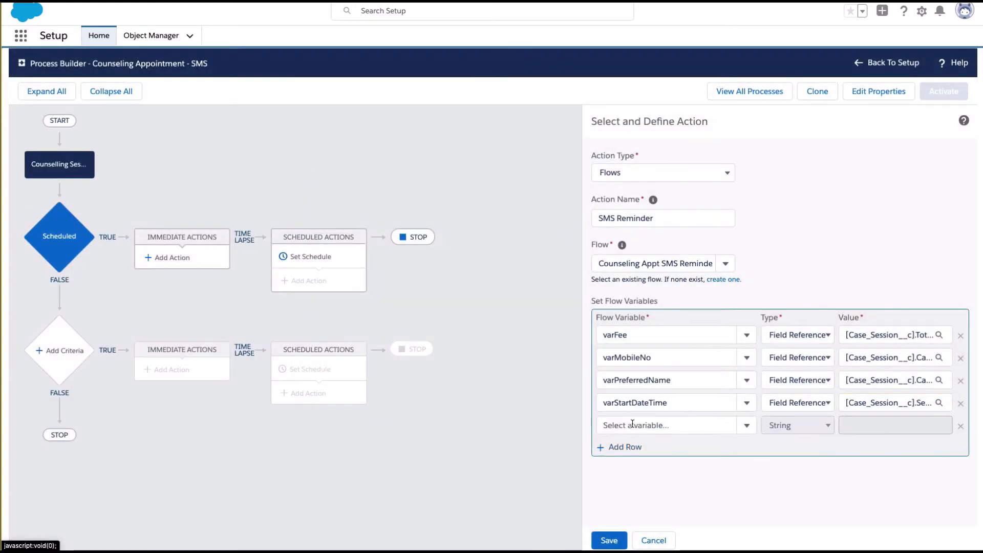
{"action": "left_click", "coordinate": [632, 425]}
{"action": "left_click", "coordinate": [640, 515]}
{"action": "left_click", "coordinate": [819, 425]}
{"action": "left_click", "coordinate": [796, 434]}
{"action": "left_click", "coordinate": [871, 425]}
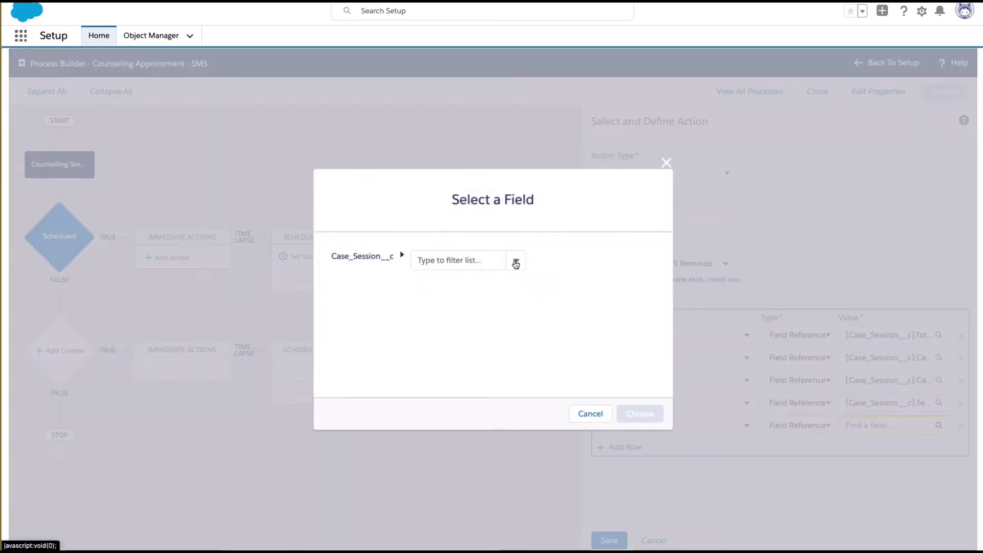
{"action": "type", "text": "record"}
{"action": "left_click", "coordinate": [461, 312]}
{"action": "left_click", "coordinate": [640, 413]}
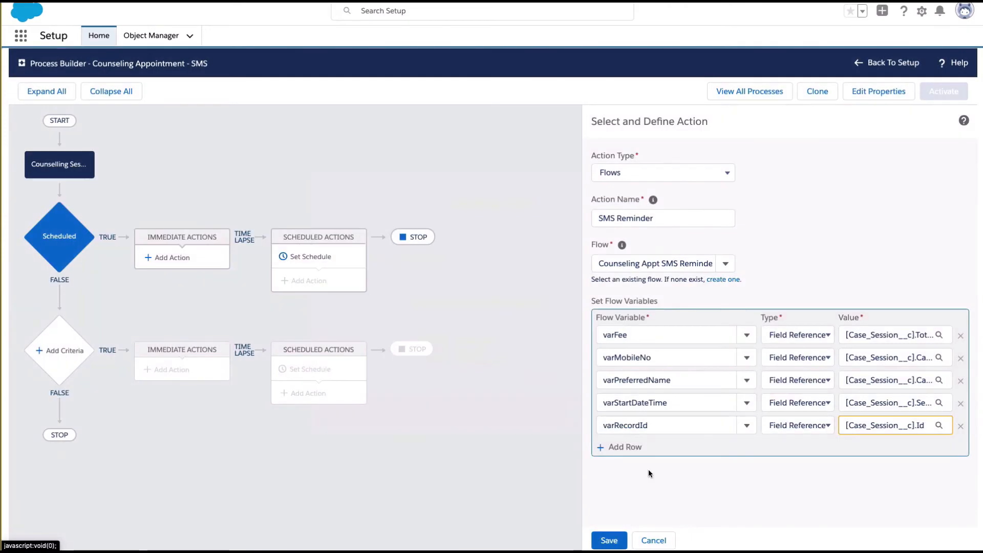
Save the SMS Reminder action and activate the Counseling Appointment - SMS process.
{"action": "left_click", "coordinate": [619, 533]}
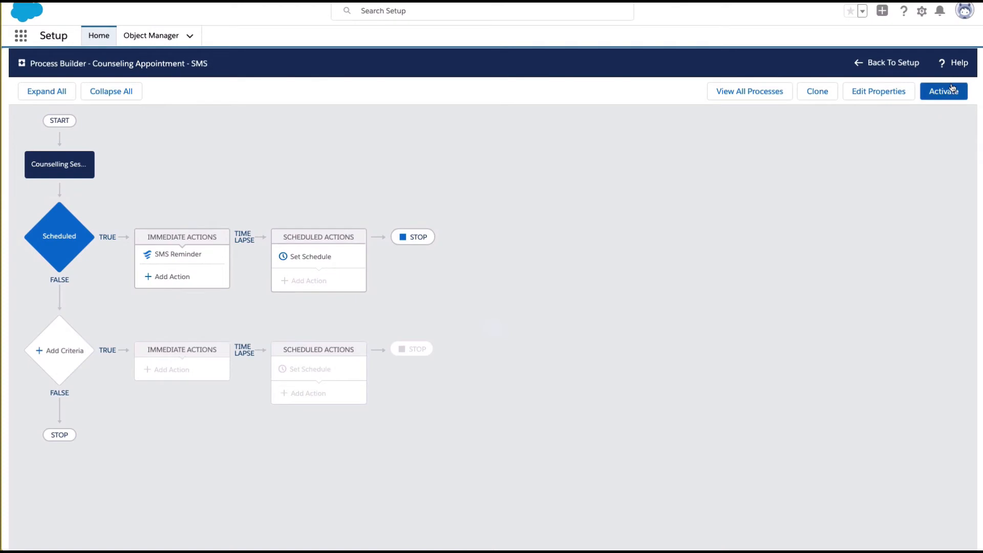
{"action": "left_click", "coordinate": [949, 91]}
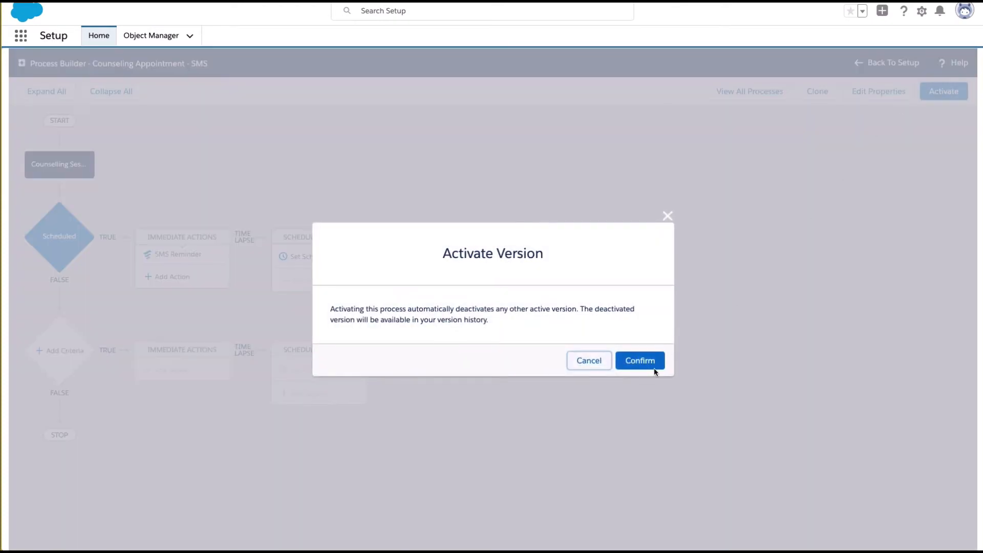
{"action": "left_click", "coordinate": [648, 363]}
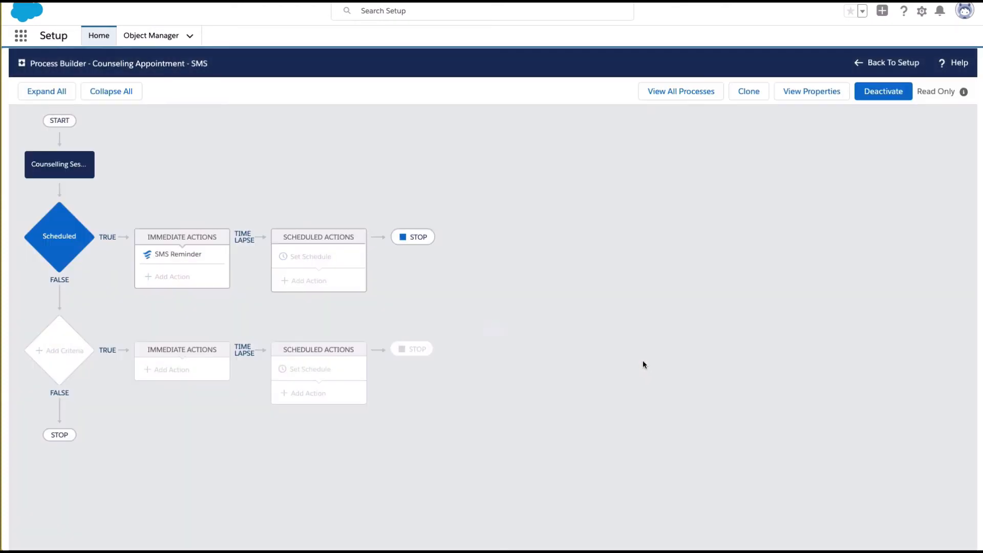